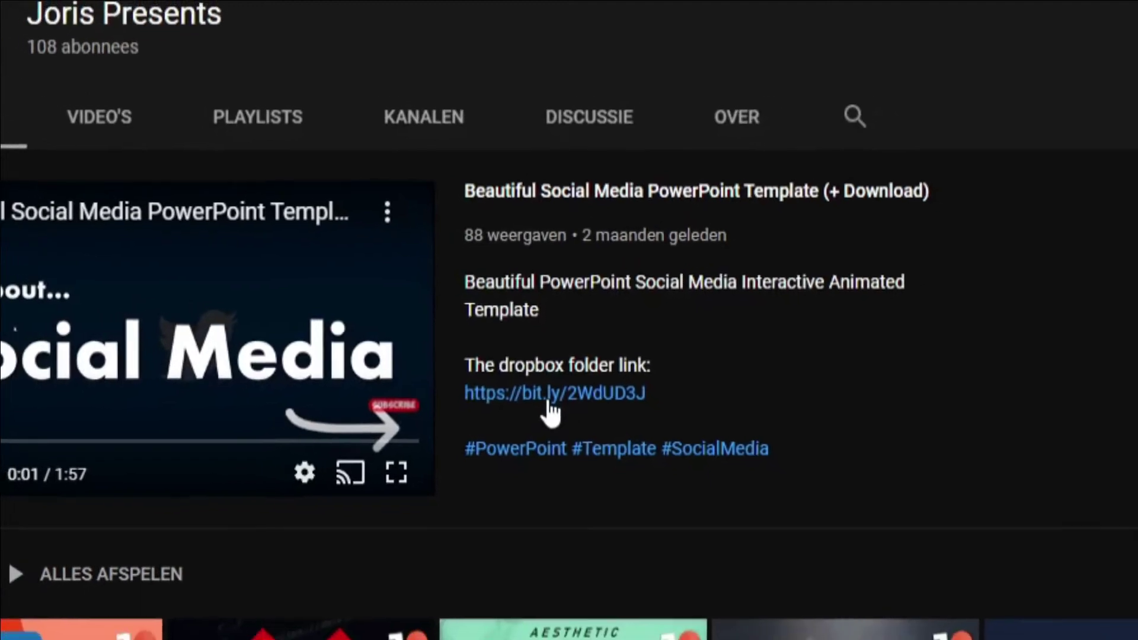
- Open the options menu for the bit.ly Dropbox link in the YouTube video description
right_click(551, 399)
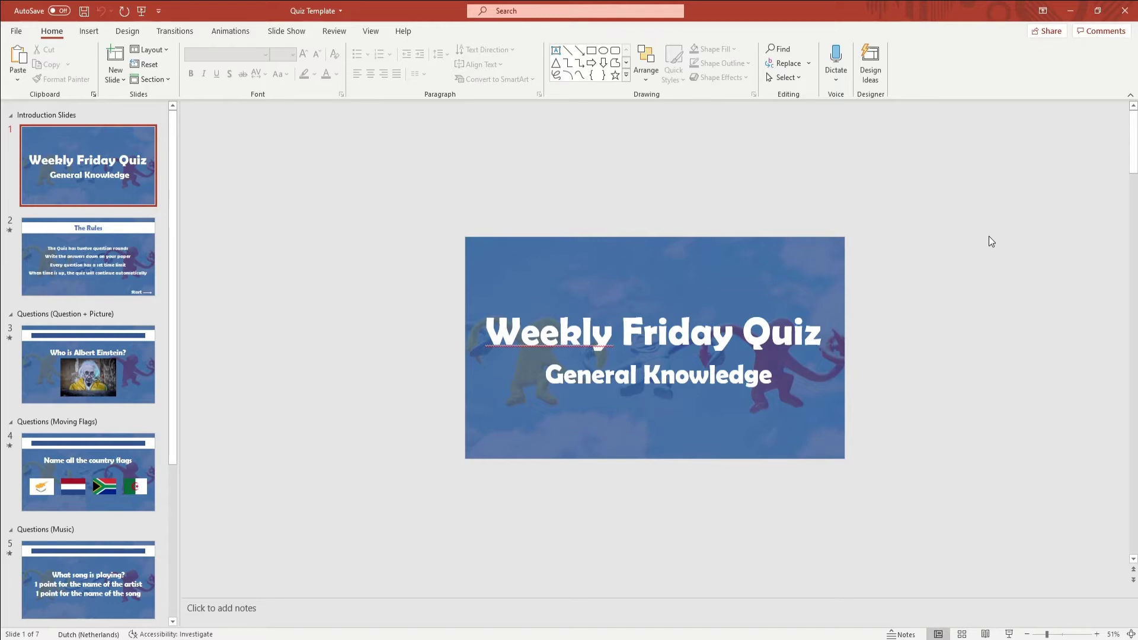
- Set the title slide's background fill colour to orange in Format Background
left_click(127, 30)
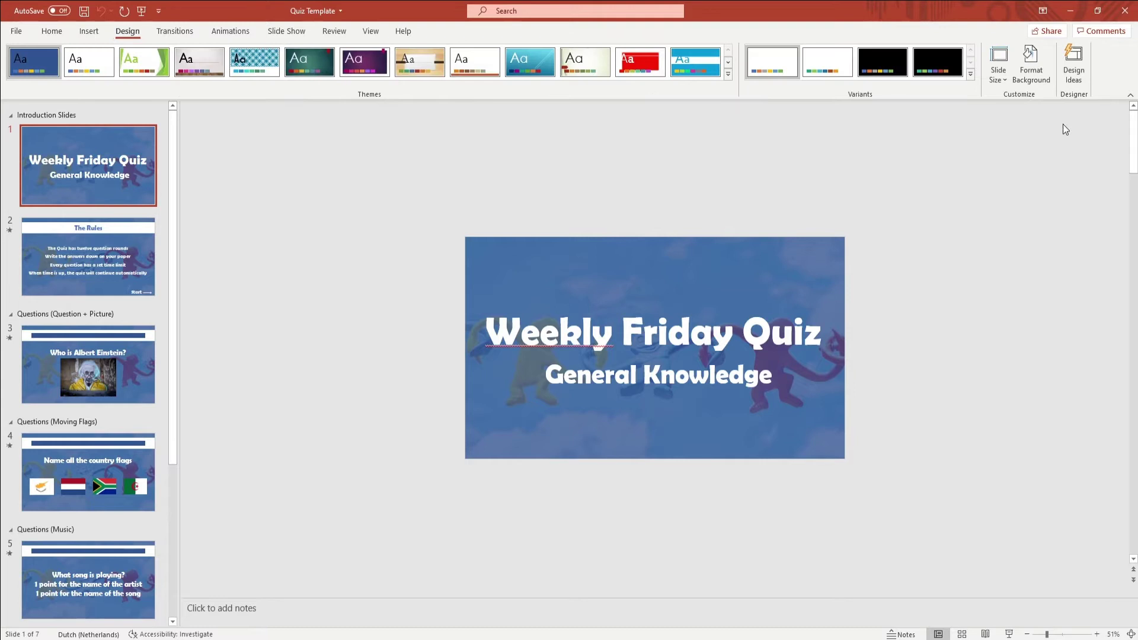
left_click(1041, 80)
left_click(1106, 262)
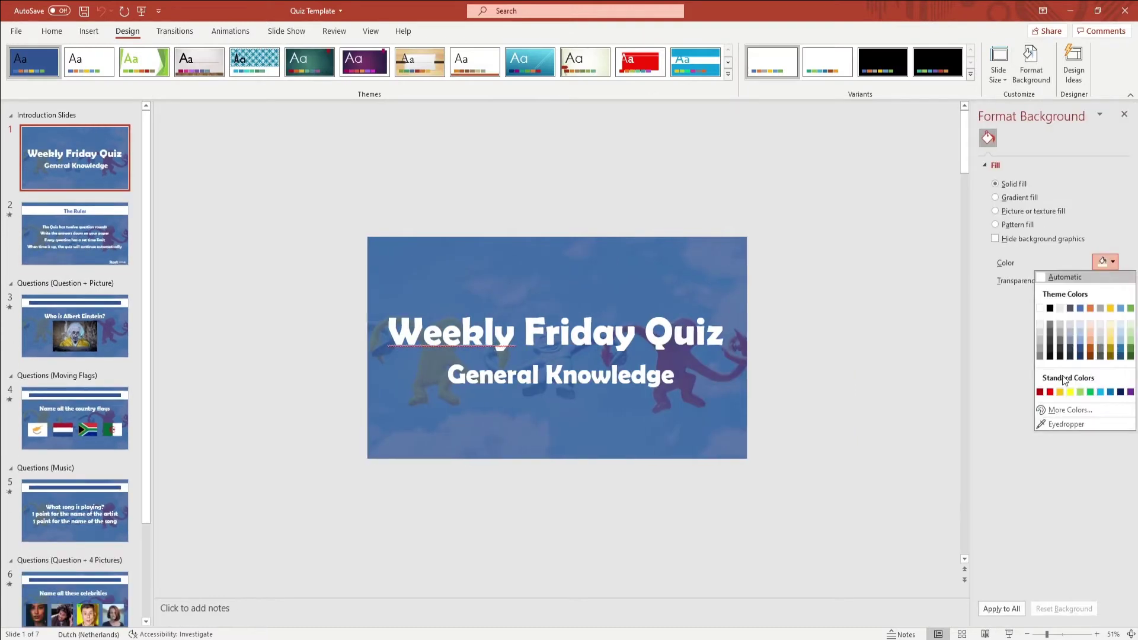
left_click(1088, 343)
- Swap the background picture for a circles image from file, stretched to cover the whole slide
left_click(698, 283)
right_click(698, 281)
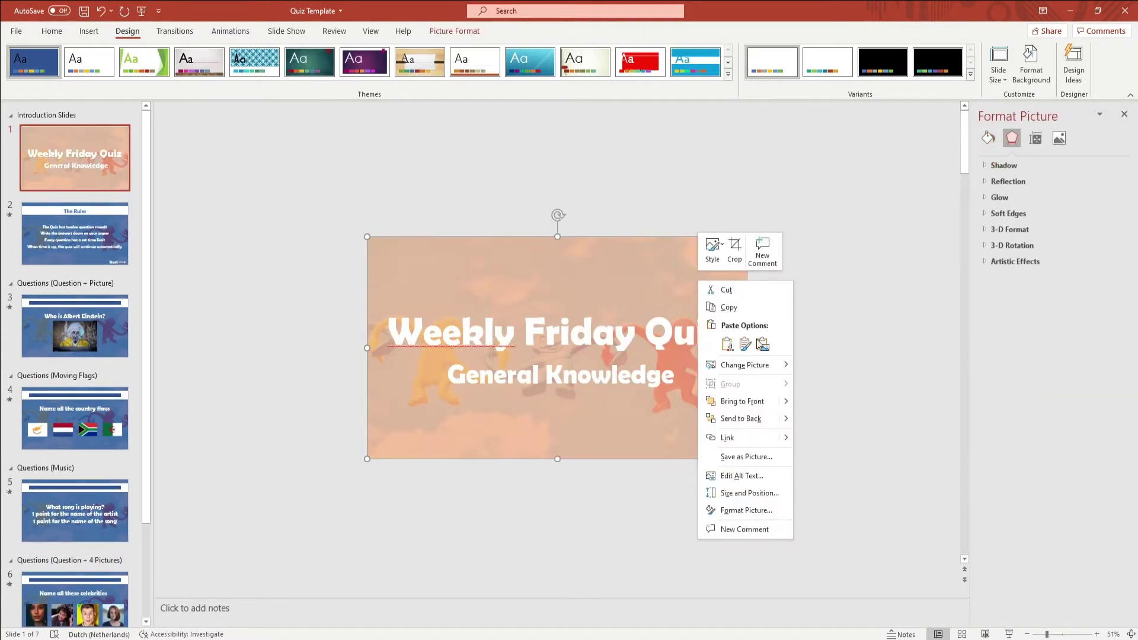
left_click(839, 364)
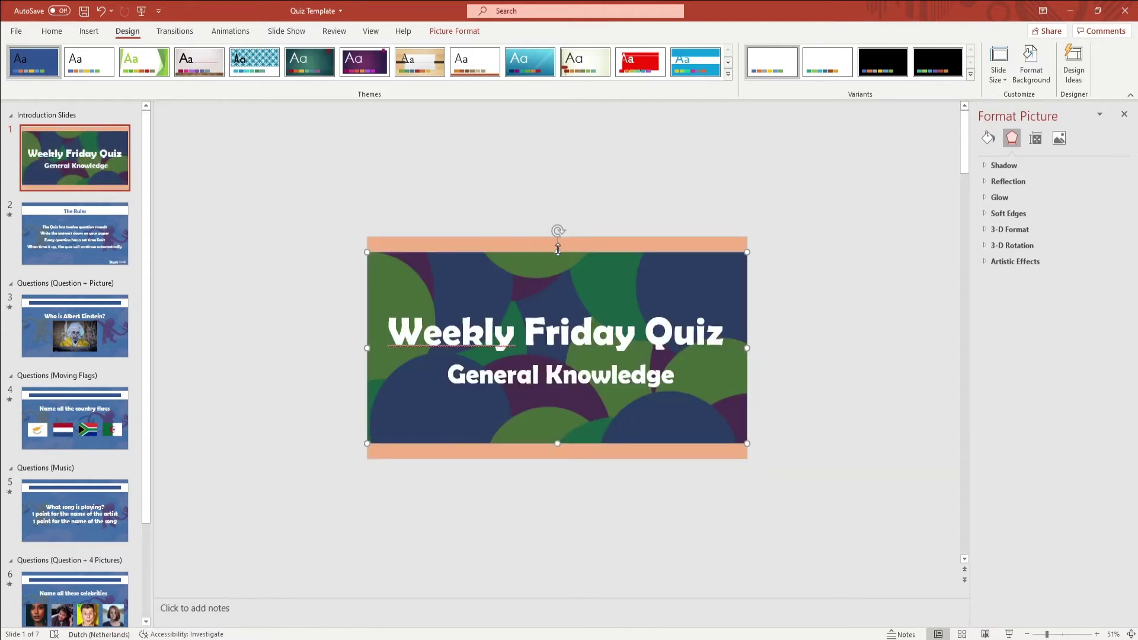
left_click_drag(558, 249, 558, 236)
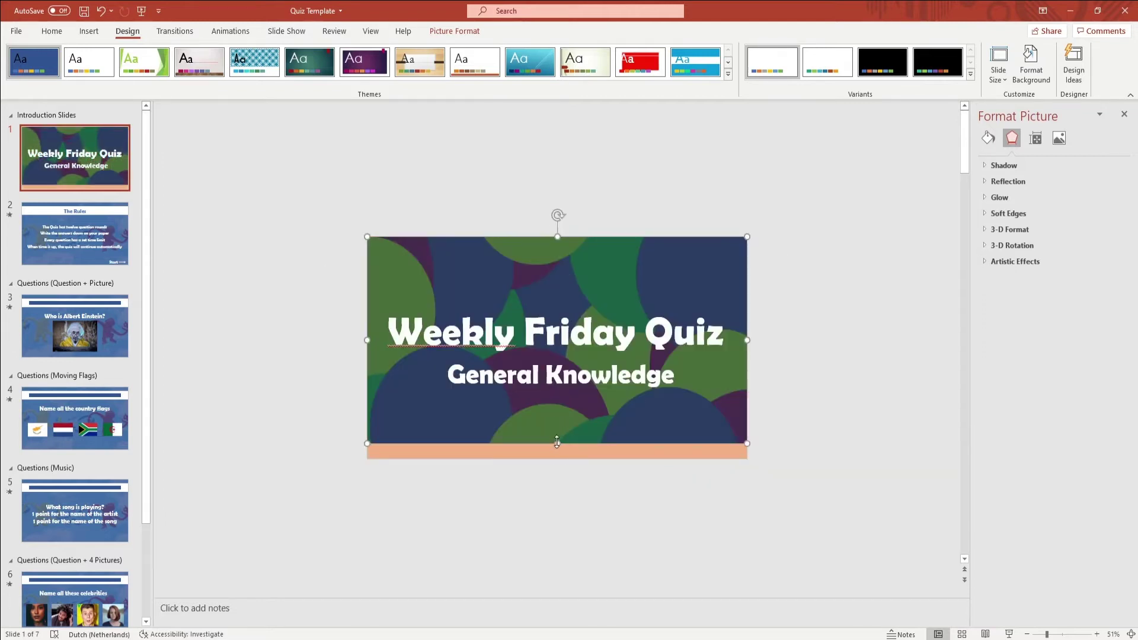
left_click_drag(557, 441, 557, 459)
- Make the circles background picture 65% transparent
left_click(468, 33)
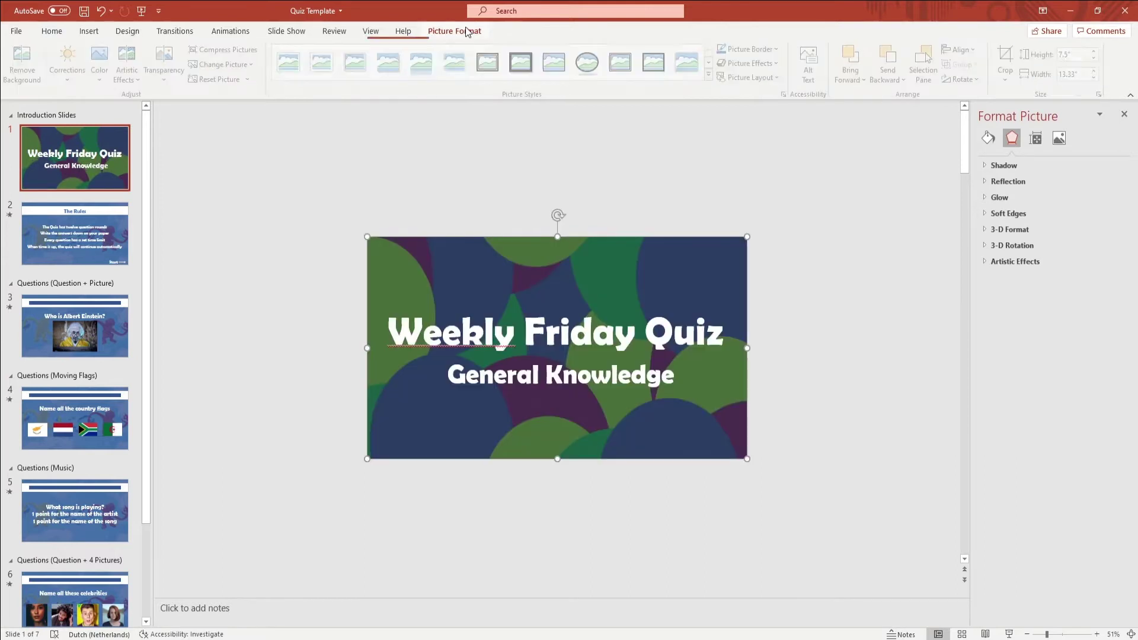
left_click(167, 62)
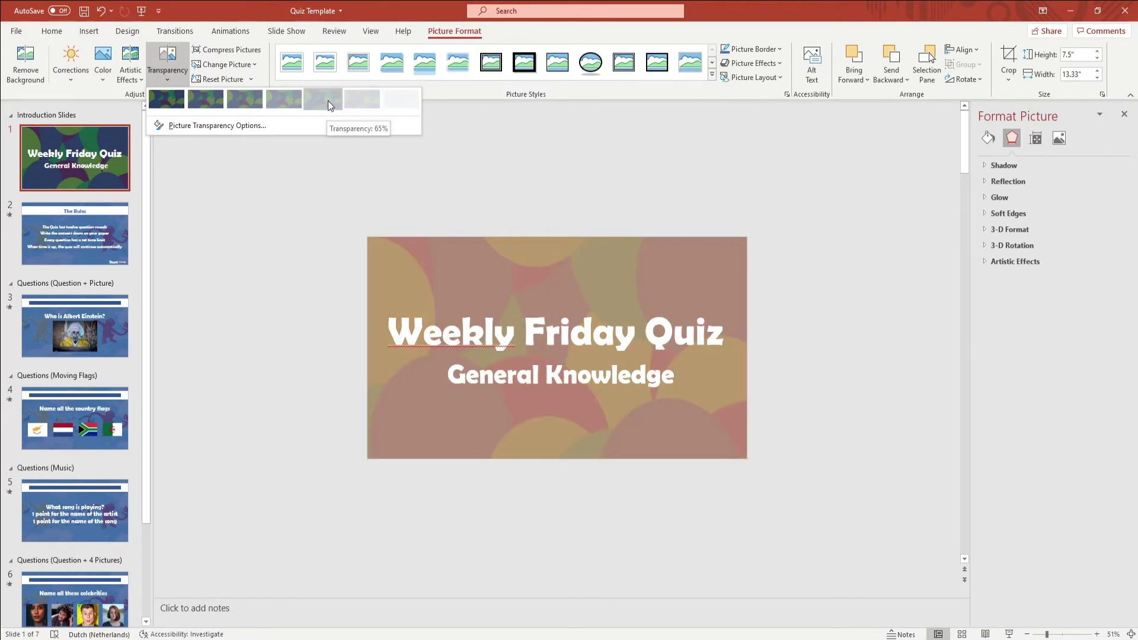
left_click(328, 102)
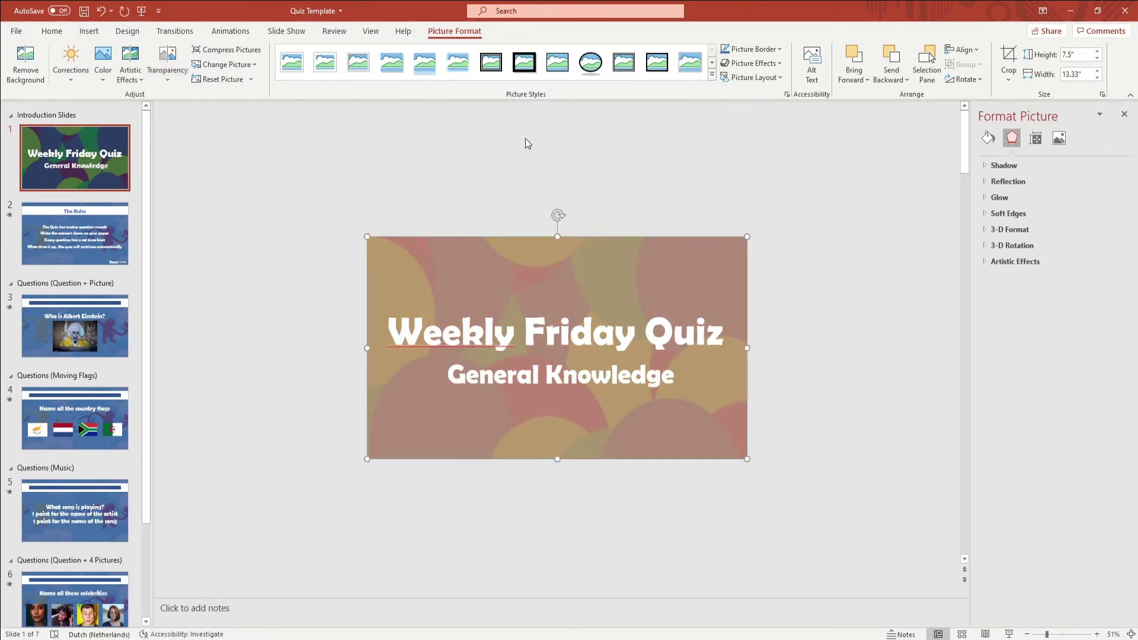
left_click(579, 143)
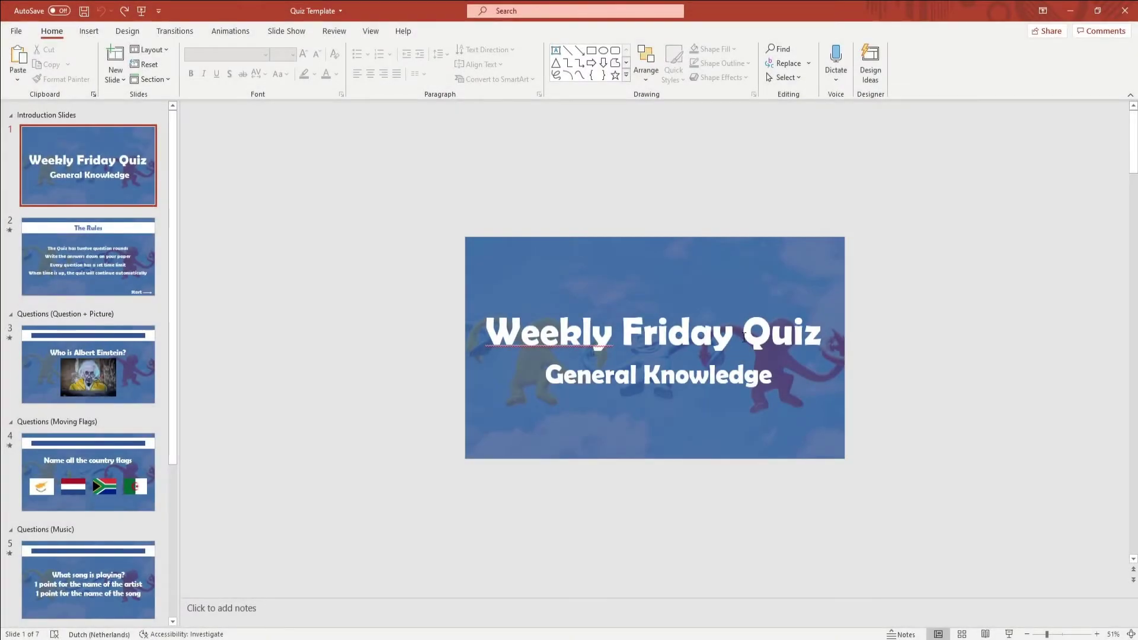
- Change Friday to Monday so the title reads Weekly Monday Quiz
left_click_drag(744, 337, 638, 337)
key("BackSpace")
key("BackSpace")
type("Monday")
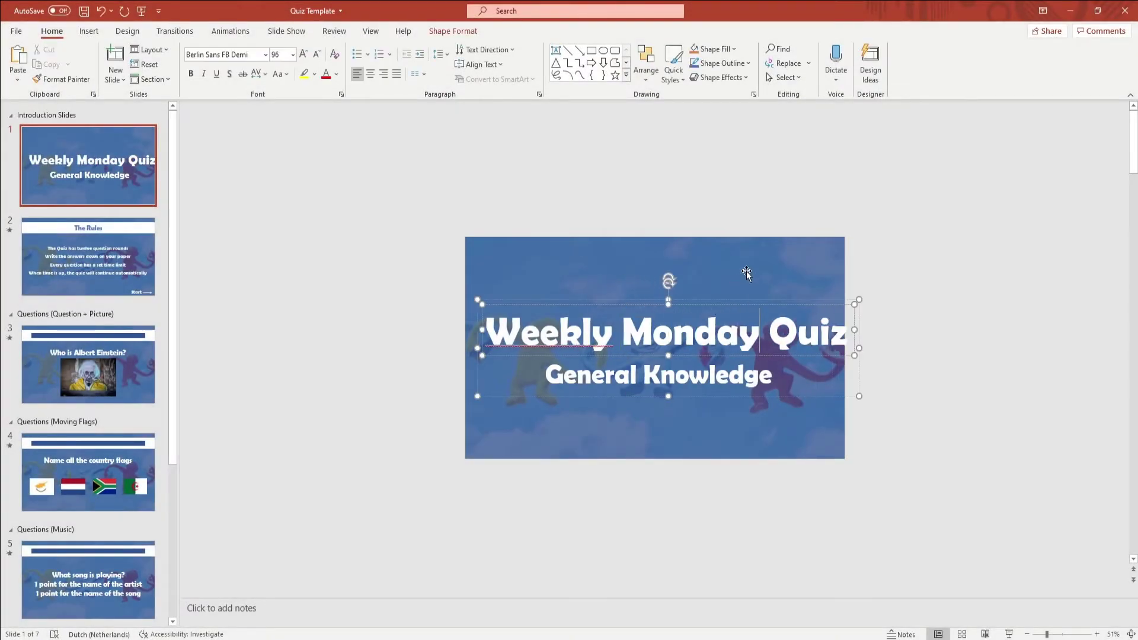
left_click(746, 274)
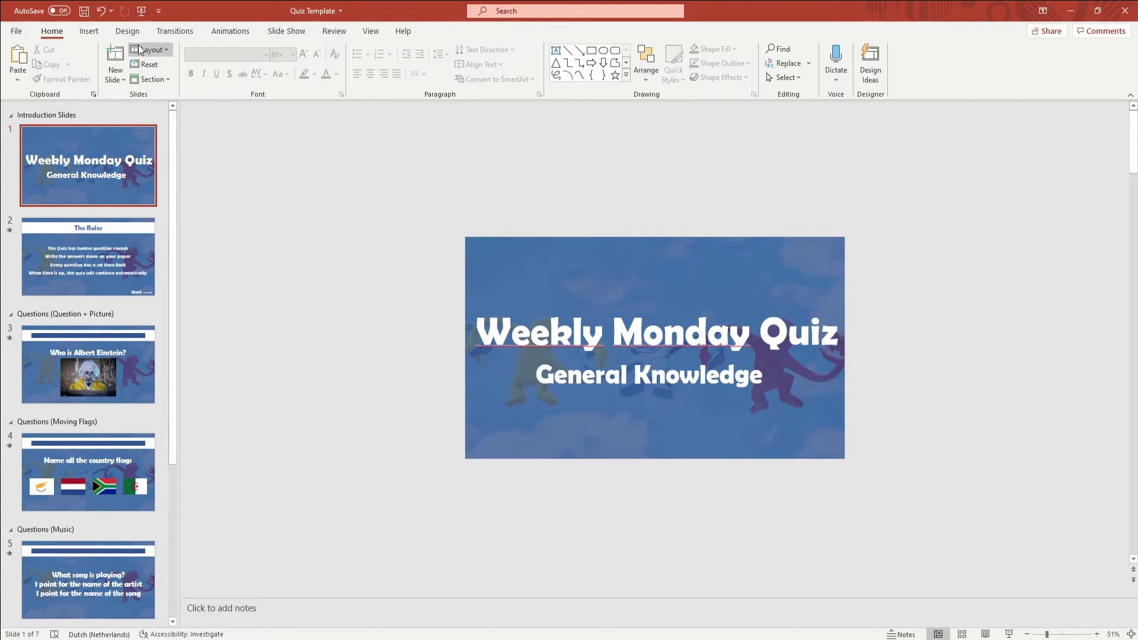
- Insert a YouTube icon picture from this device, then move to The Rules slide
left_click(89, 31)
left_click(87, 60)
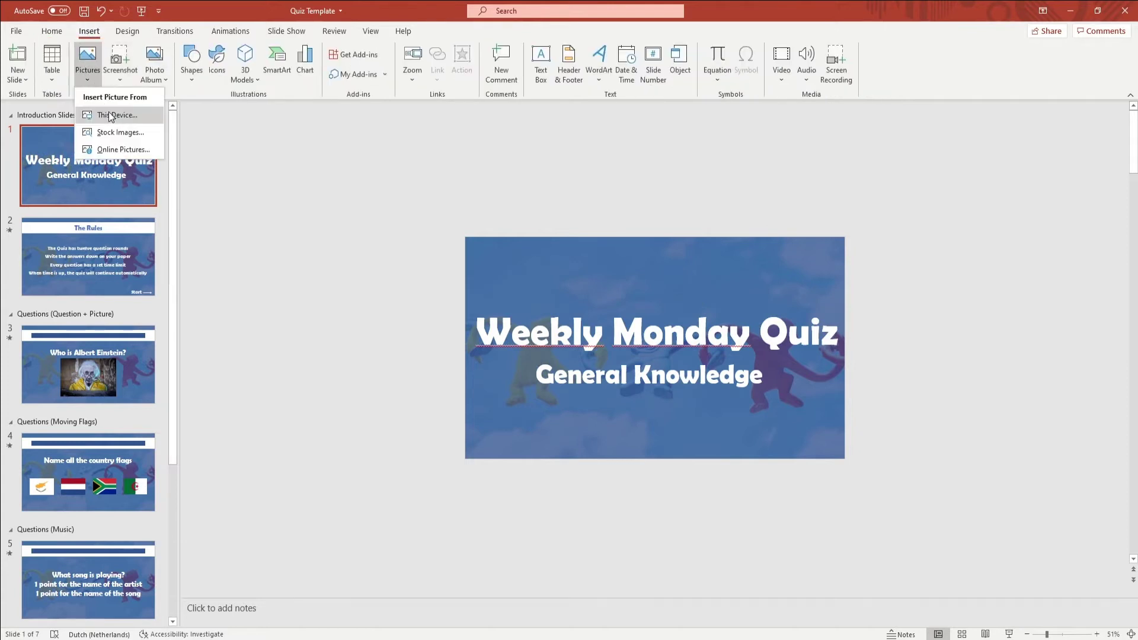
left_click(109, 114)
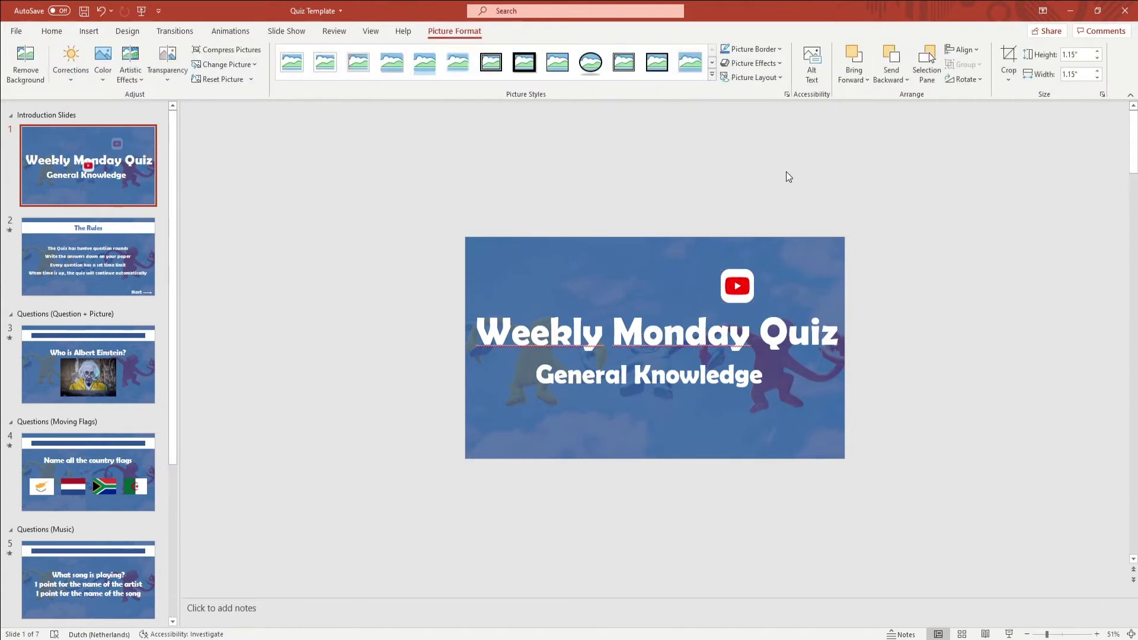
left_click(788, 178)
key("Page_Down")
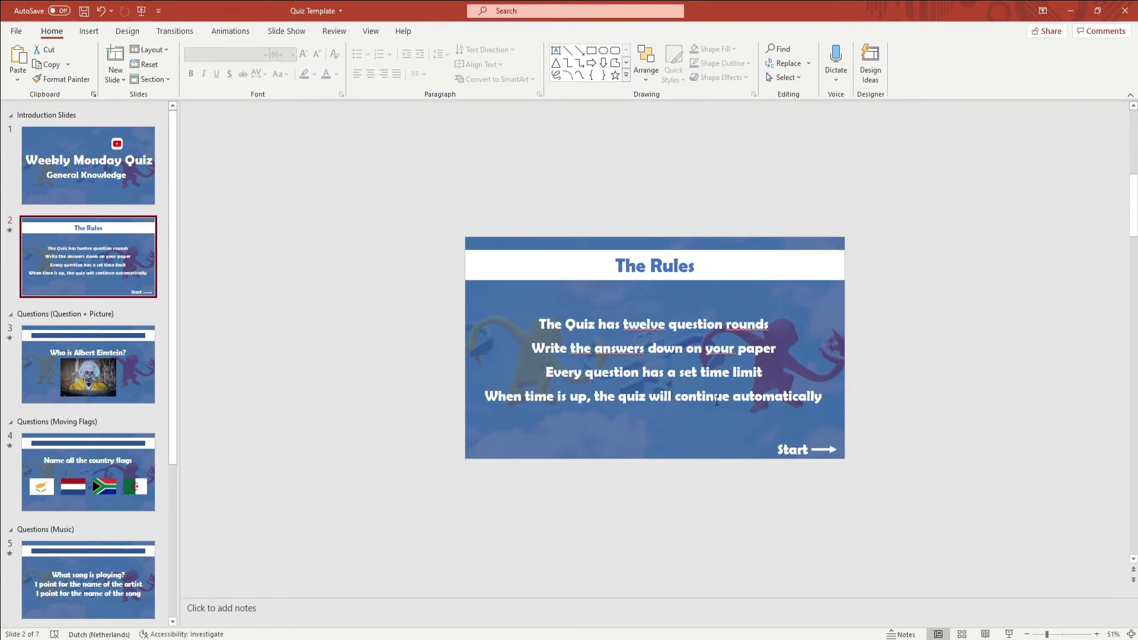
- Duplicate the last rules line as 'This is extra text', centred under the others
left_click(680, 320)
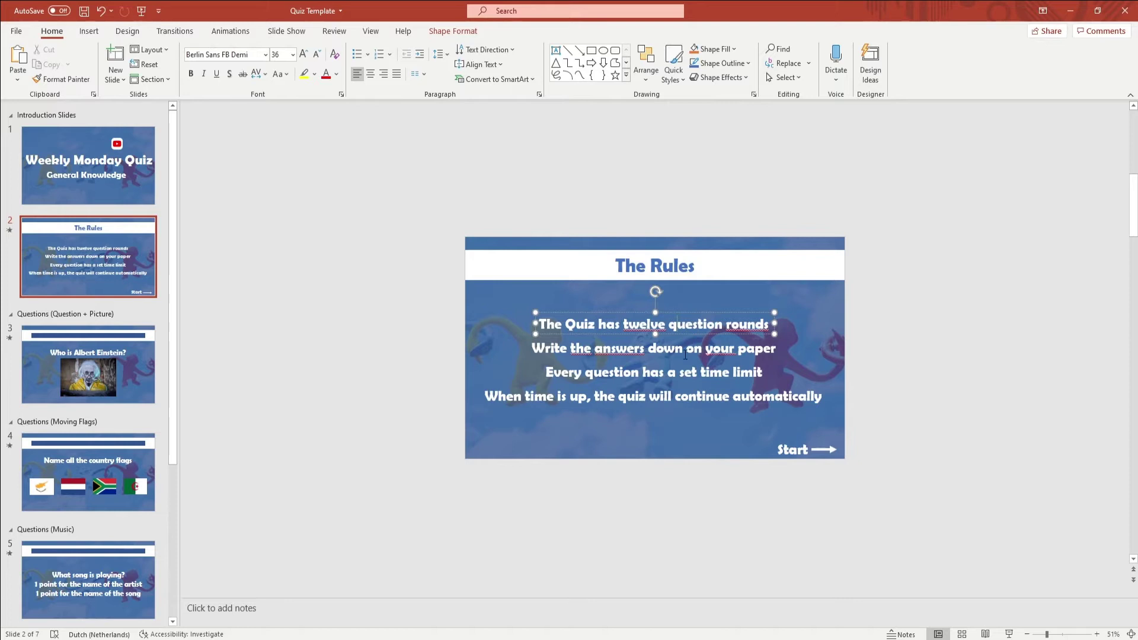
left_click(689, 393)
left_click_drag(694, 386, 694, 408)
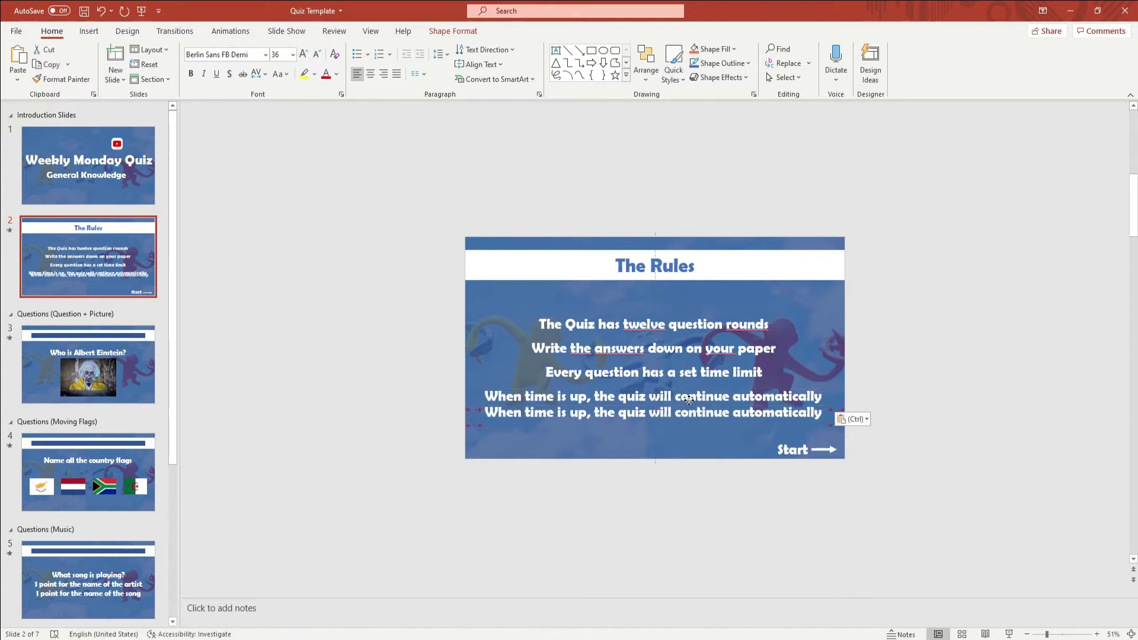
type("This is extra text")
left_click_drag(577, 415, 695, 416)
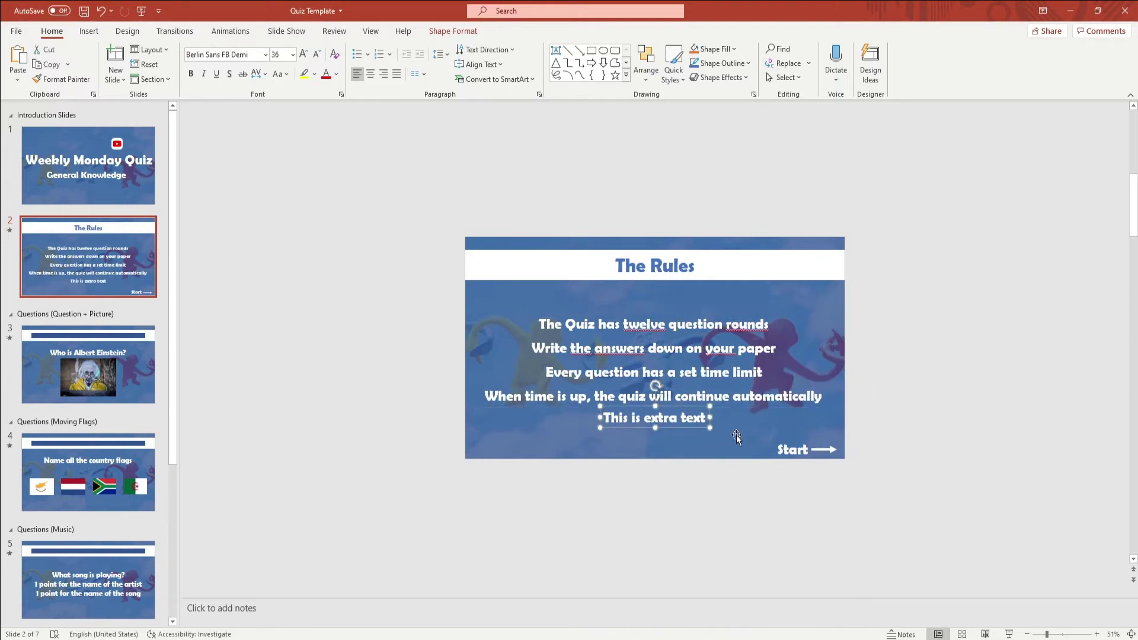
- Move the extra text's animation before Groep 18 and start it at 4.0 seconds
left_click(234, 33)
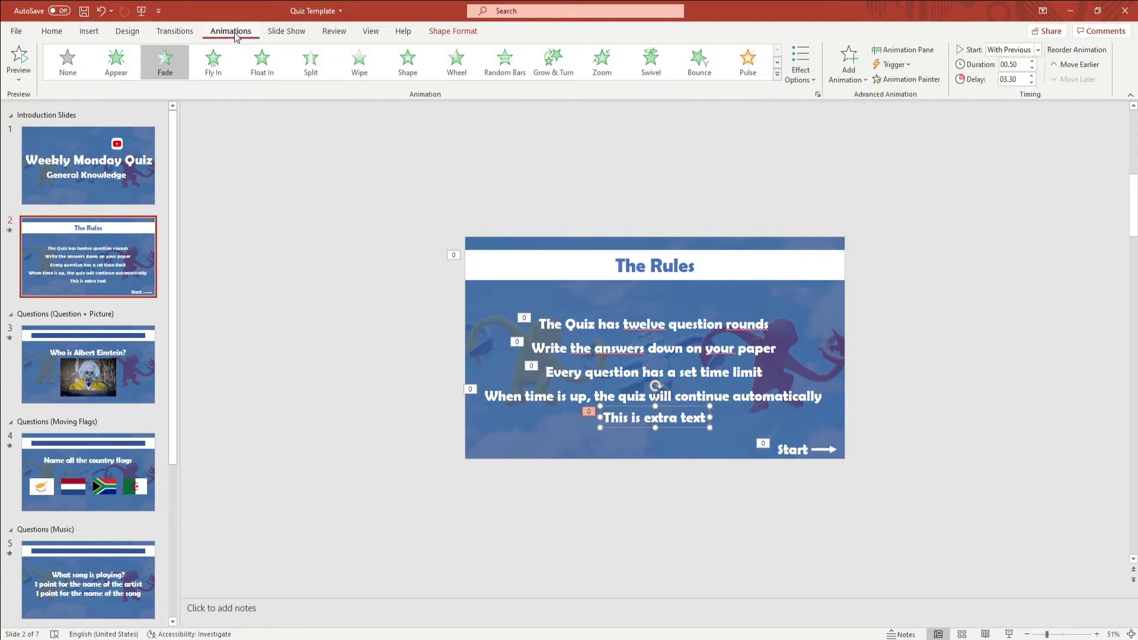
left_click(904, 49)
left_click_drag(1000, 243, 1003, 235)
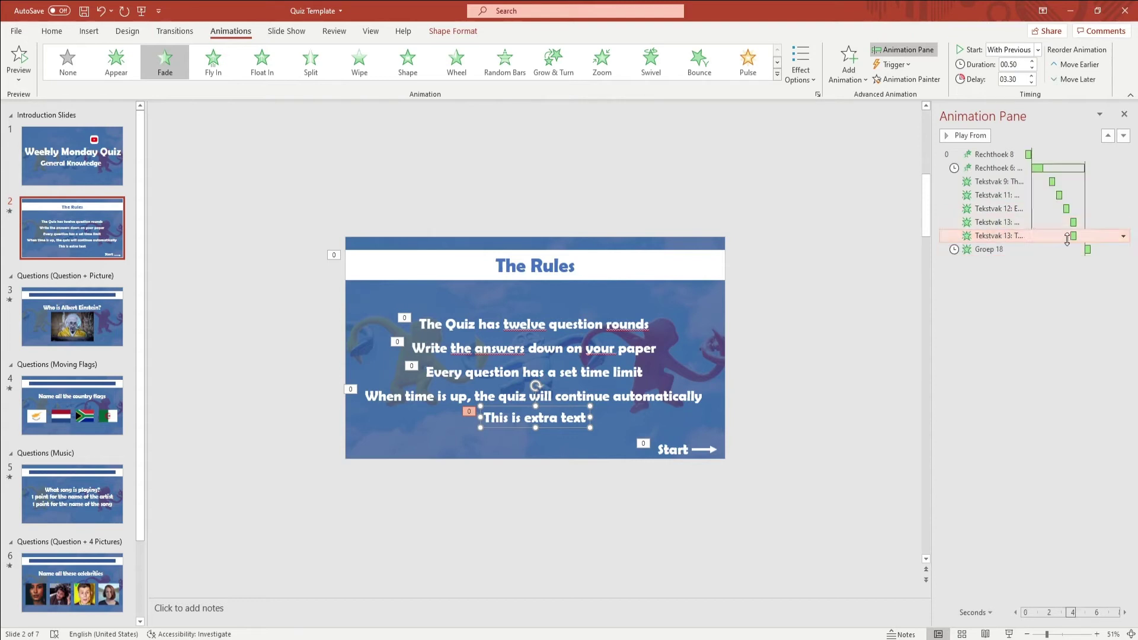
left_click_drag(1074, 235, 1082, 236)
left_click(1075, 300)
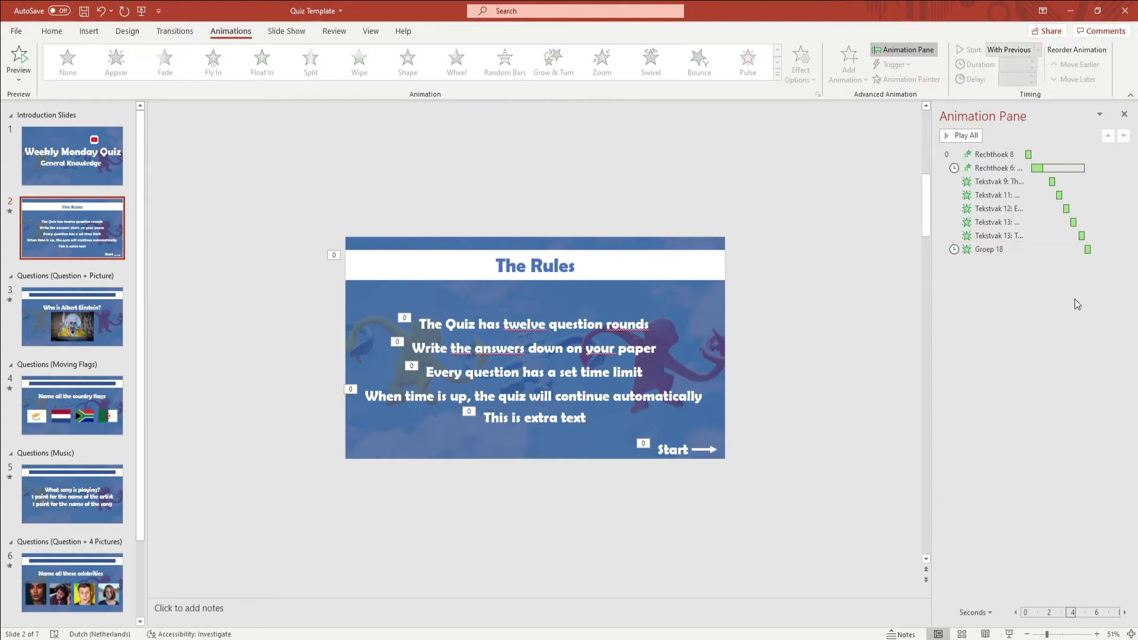
- Set the Einstein slide's timer bar Rechthoek 8 animation to 15 seconds and begin editing the flags title
scroll(314, 208, "down", 1)
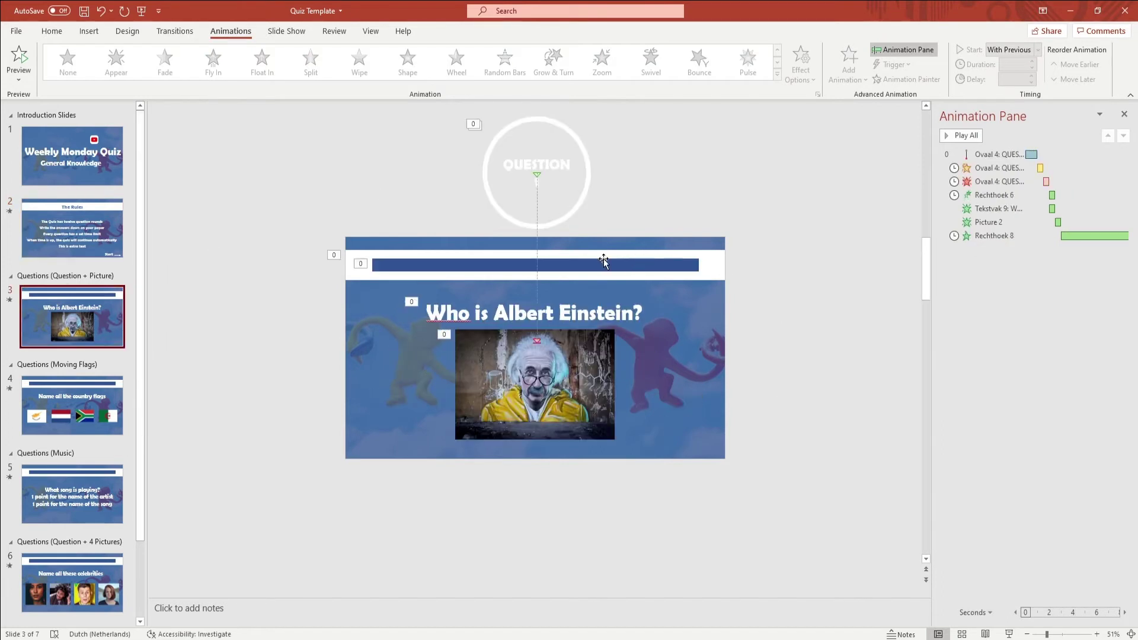
left_click(594, 268)
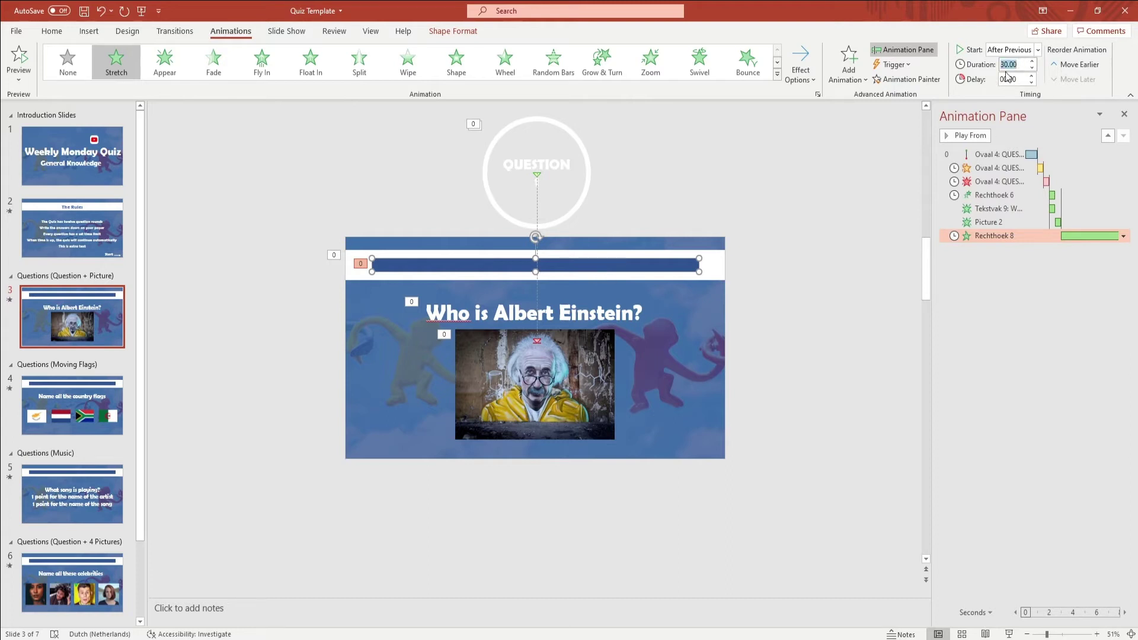
type("1")
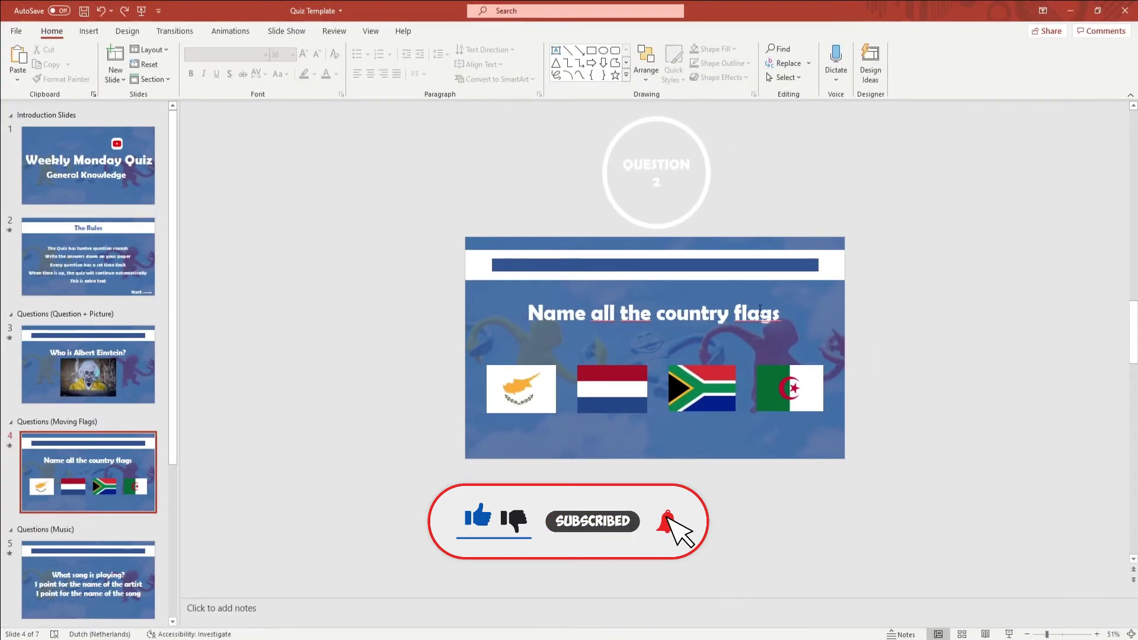
left_click(652, 314)
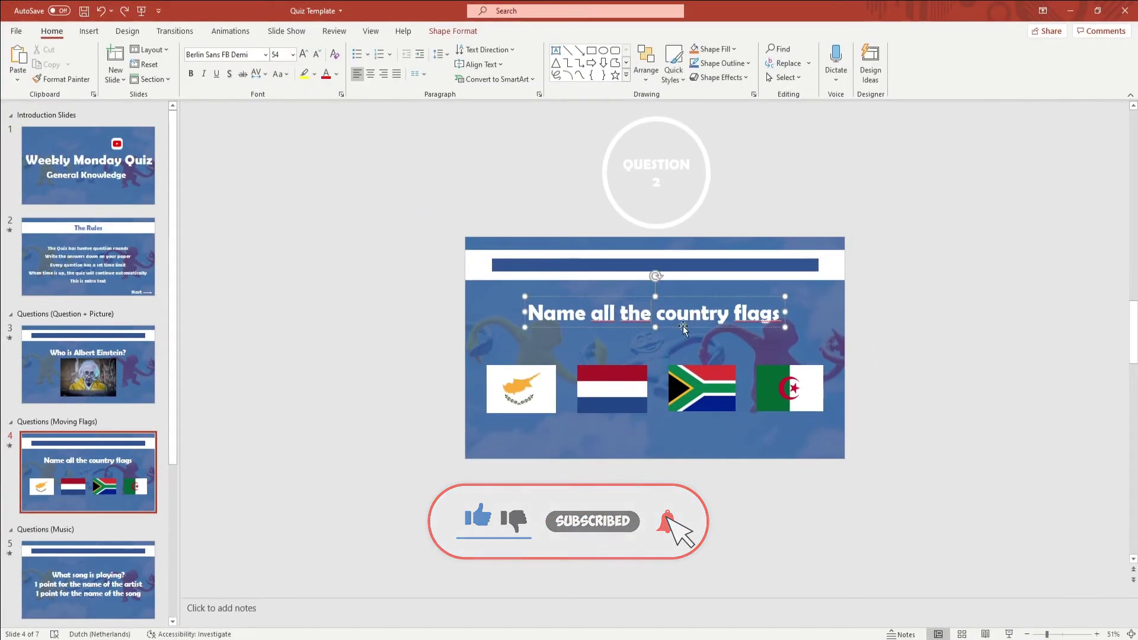
- Add 'cool' to the flags title, nudge it left, and replace the South Africa flag with the LinkedIn icon
type("cool")
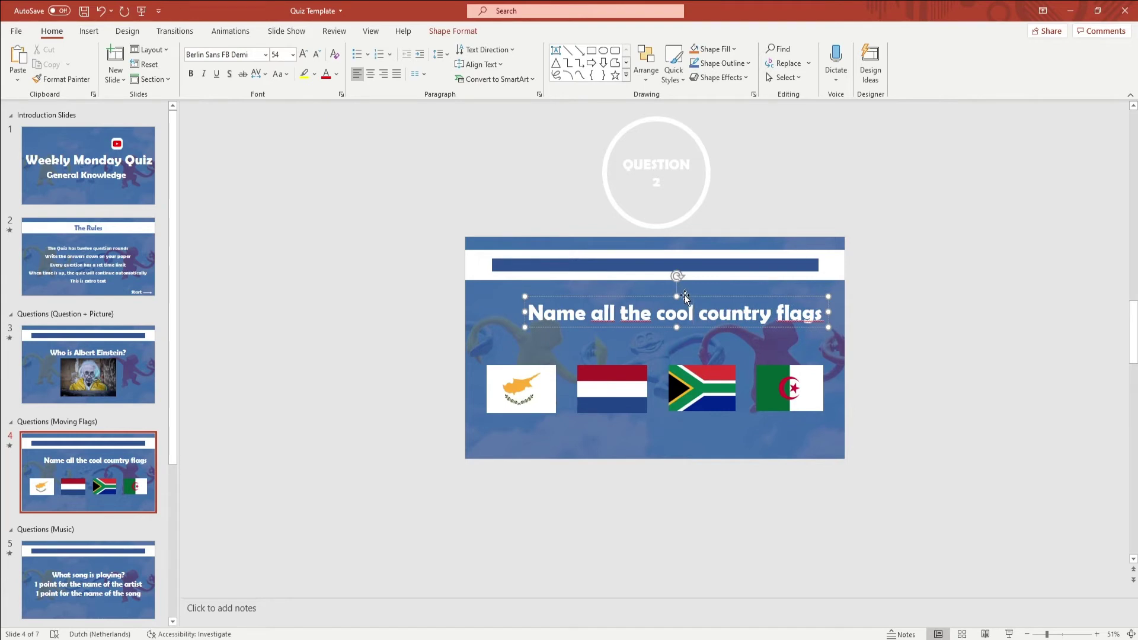
left_click_drag(686, 298, 660, 295)
left_click(694, 385)
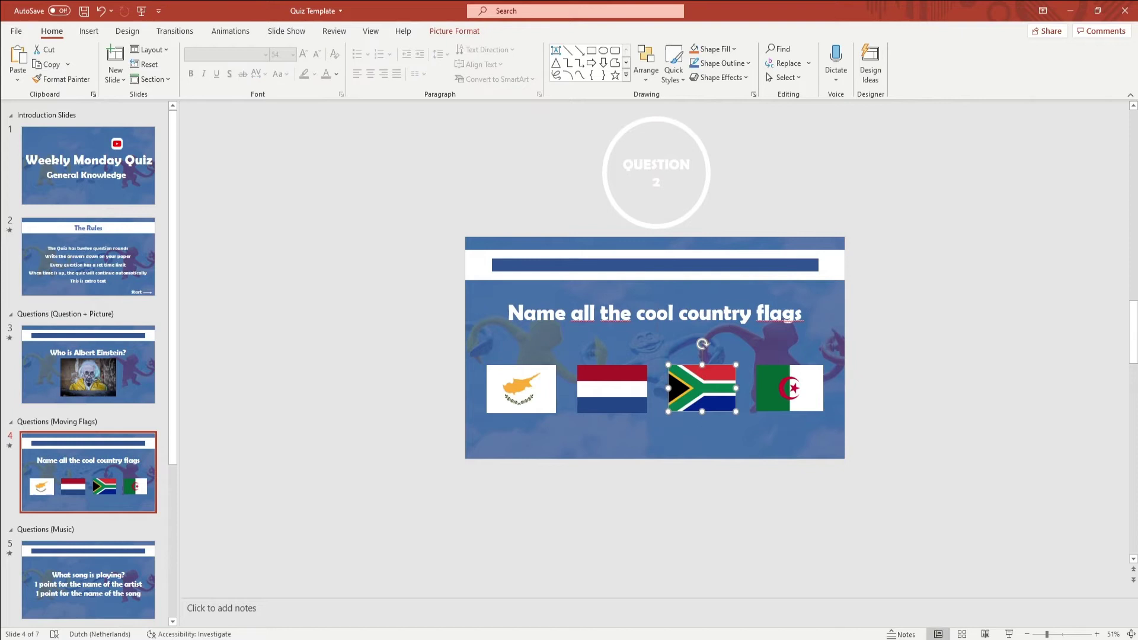
right_click(711, 384)
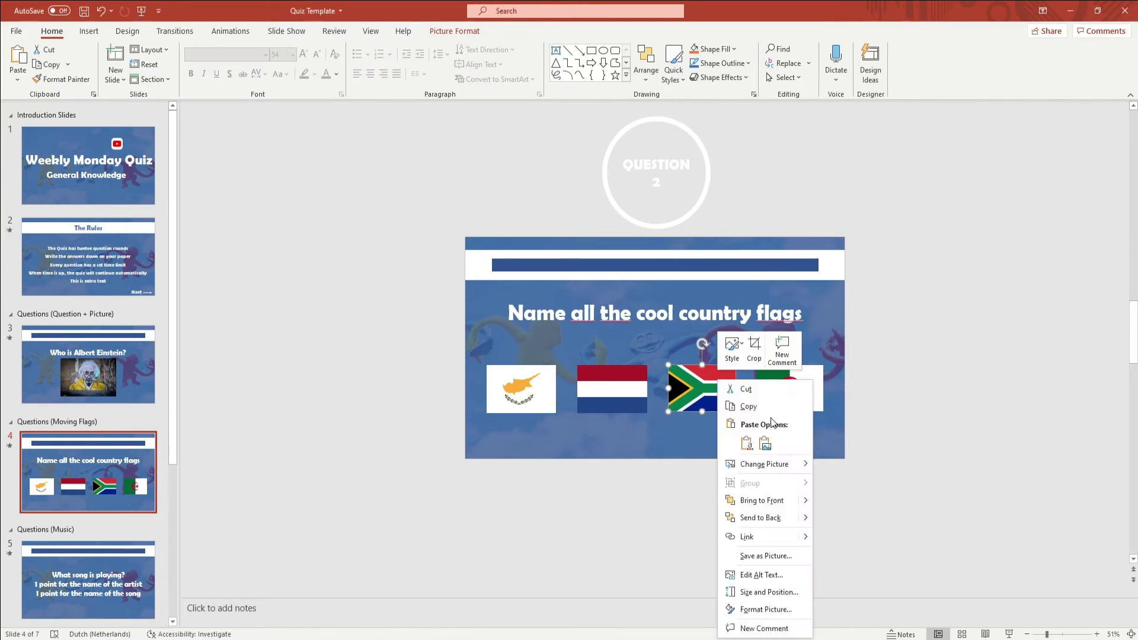
mouse_move(771, 464)
left_click(862, 467)
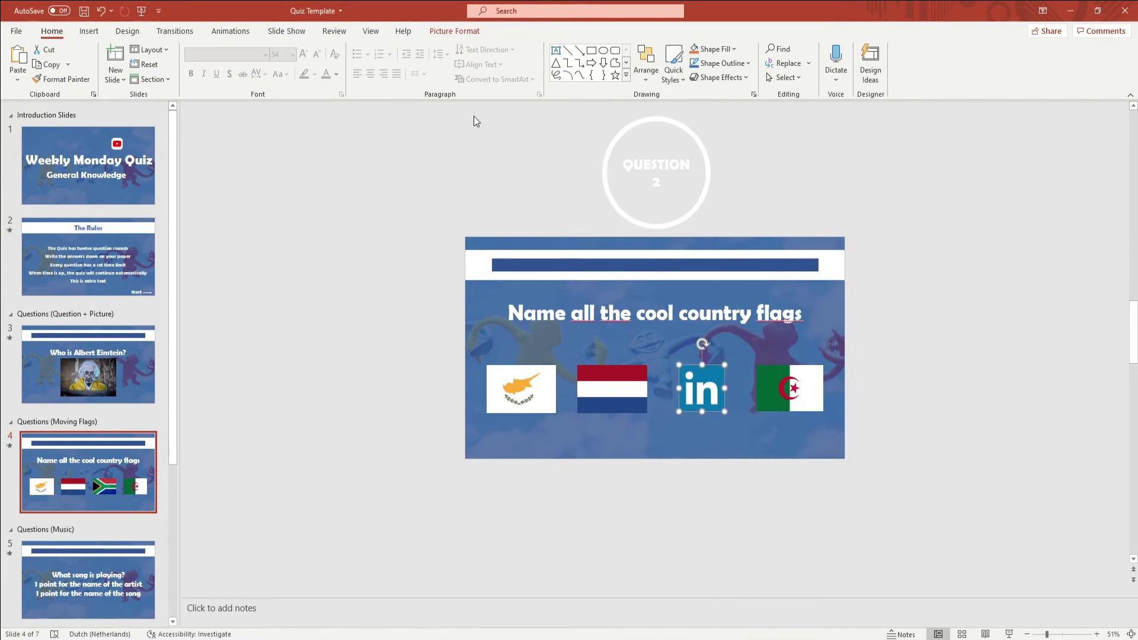
left_click(962, 374)
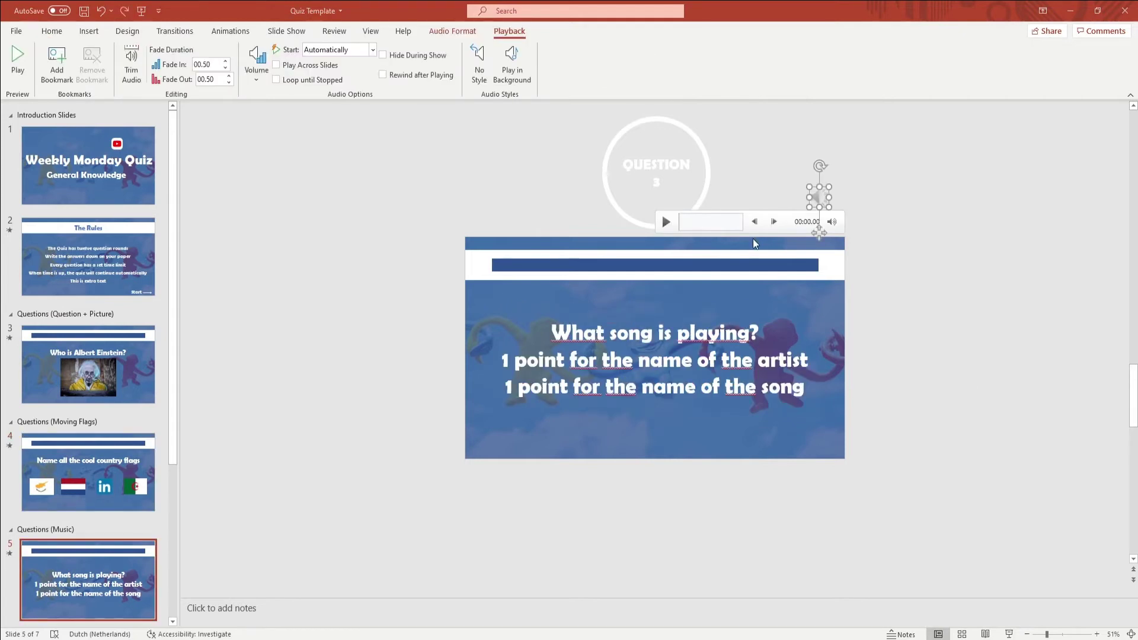
- Delete the old audio clip and insert a new song from the PC beside the QUESTION 3 circle
left_click(53, 31)
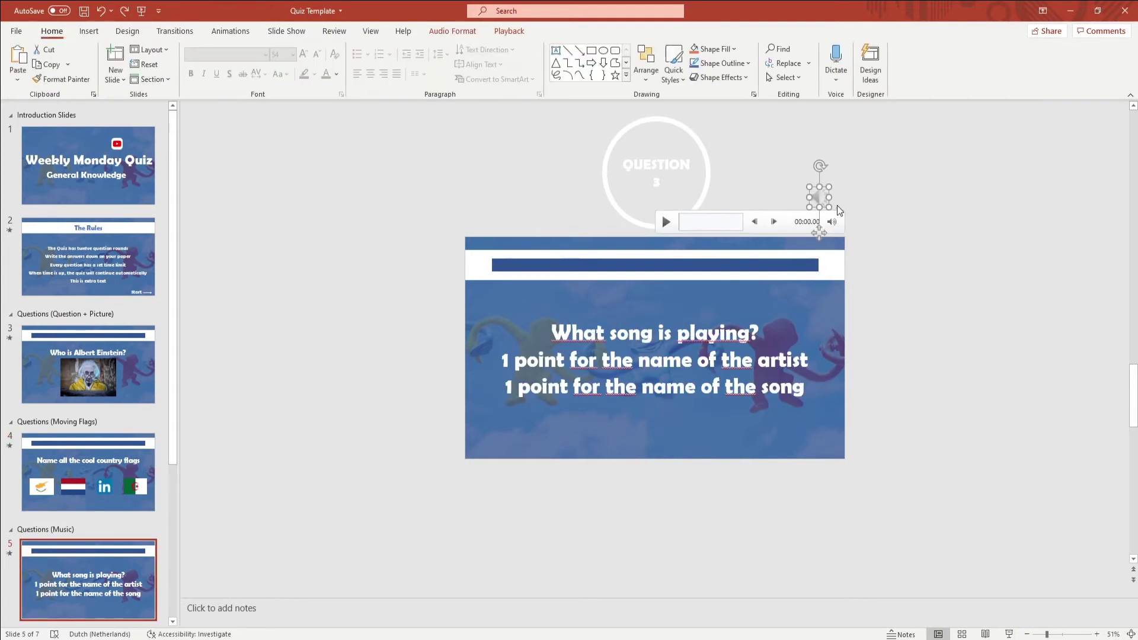
key("Delete")
left_click(89, 31)
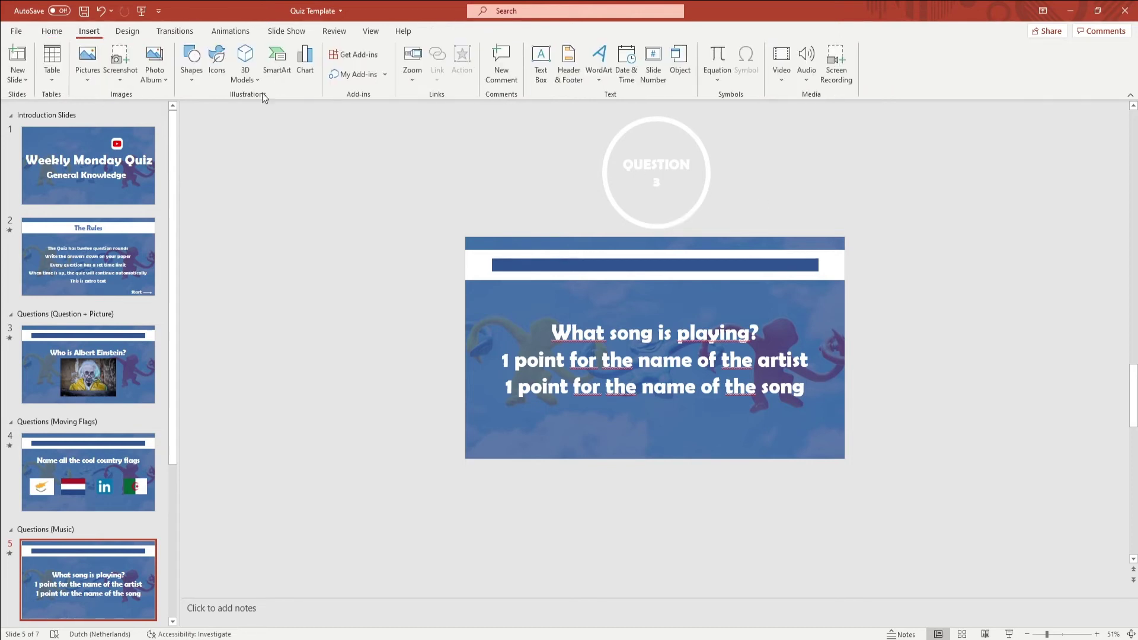
left_click(800, 81)
left_click(821, 98)
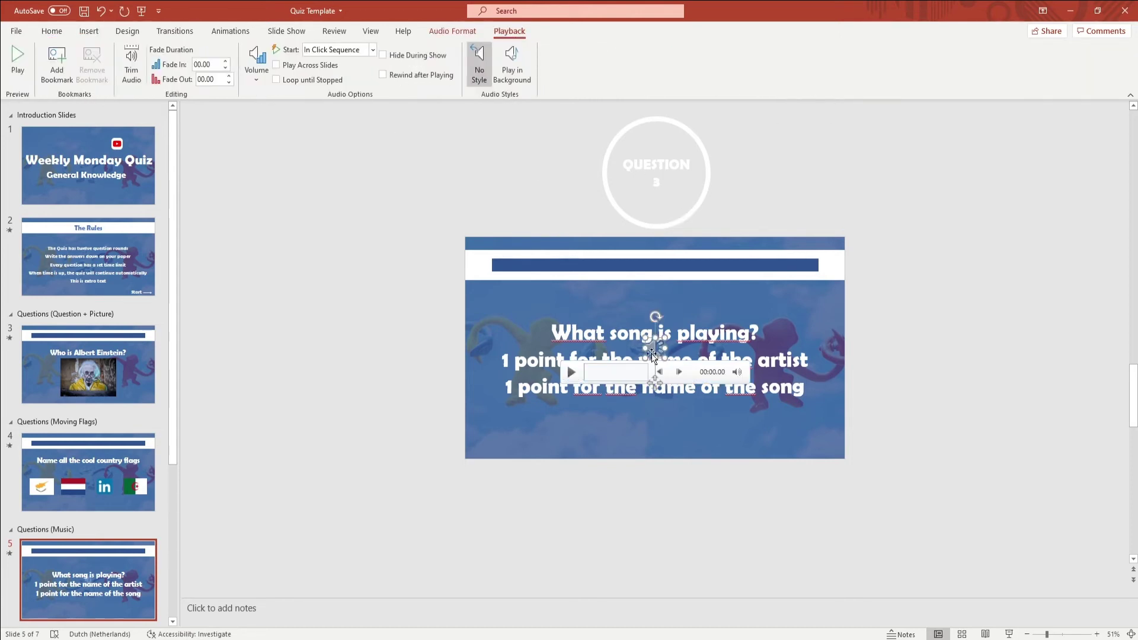
left_click_drag(651, 354, 782, 179)
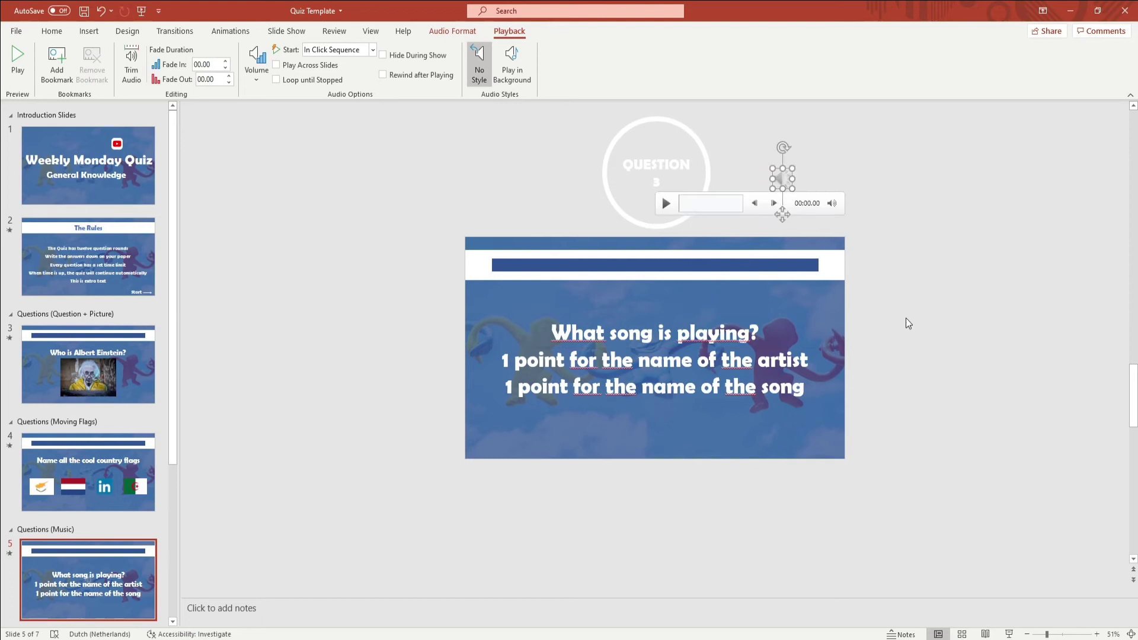
- Trim the new song so it plays from 01:13.205 to 01:43.600
left_click(961, 325)
left_click(781, 178)
left_click(131, 62)
left_click_drag(446, 310, 575, 319)
left_click_drag(696, 312, 634, 317)
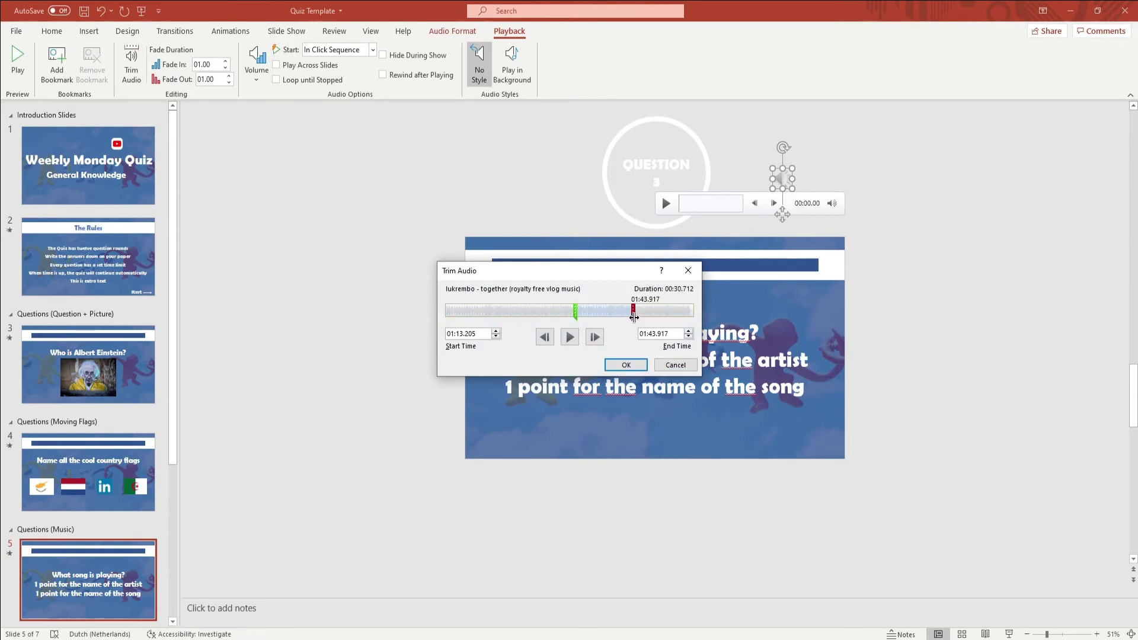
left_click(689, 337)
left_click(641, 363)
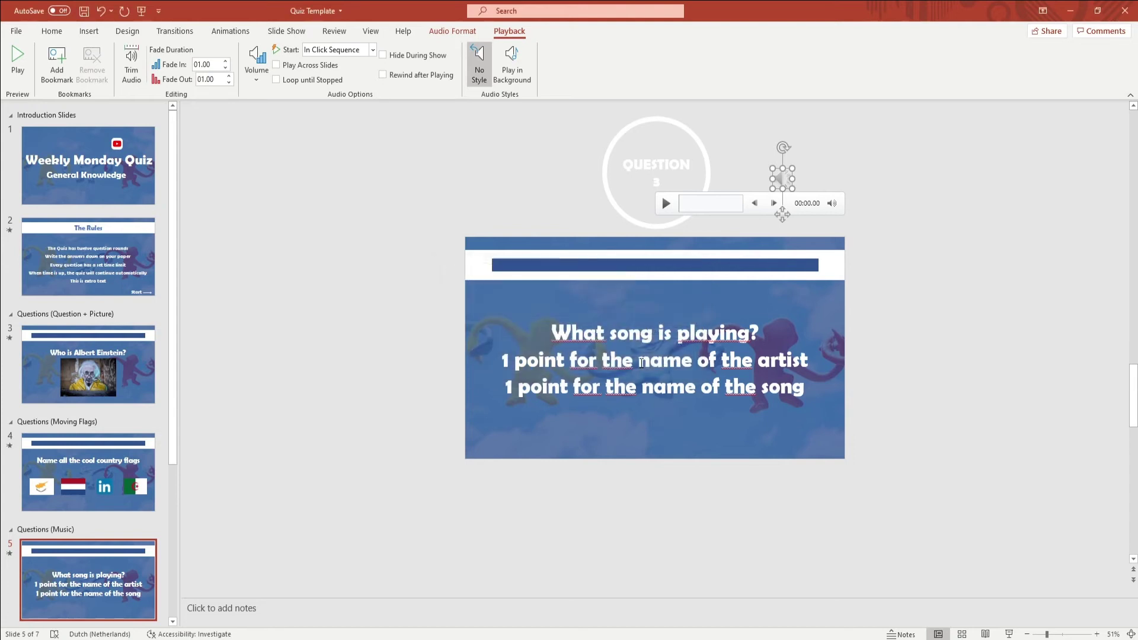
left_click(945, 308)
- Set the lukrembo audio animation to Start With Previous in the Animation Pane
left_click(219, 32)
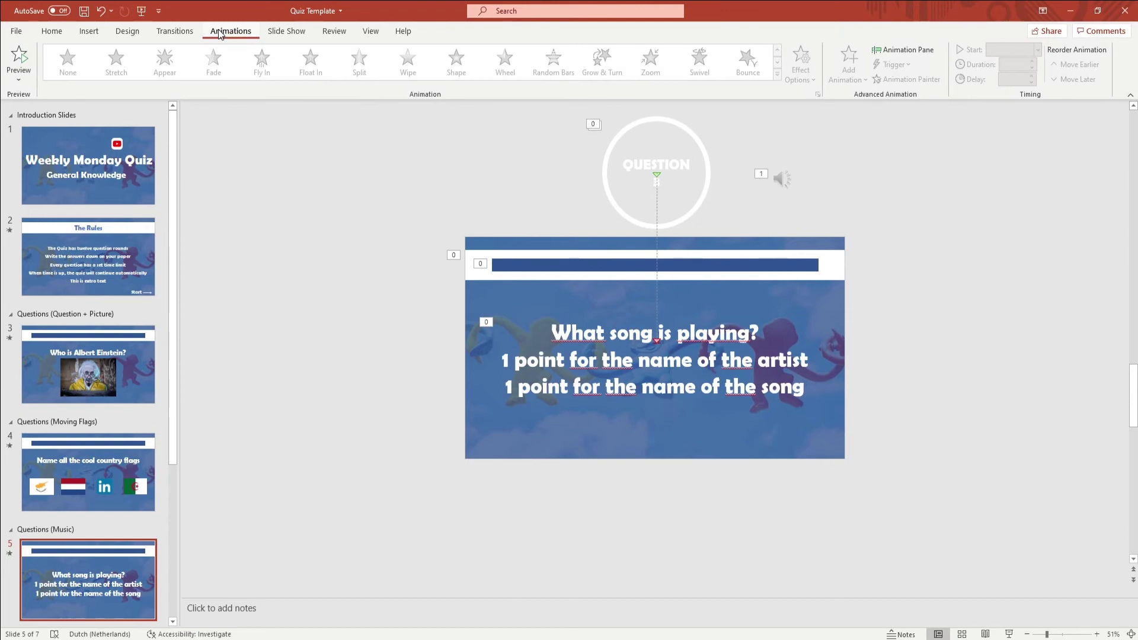
left_click(906, 50)
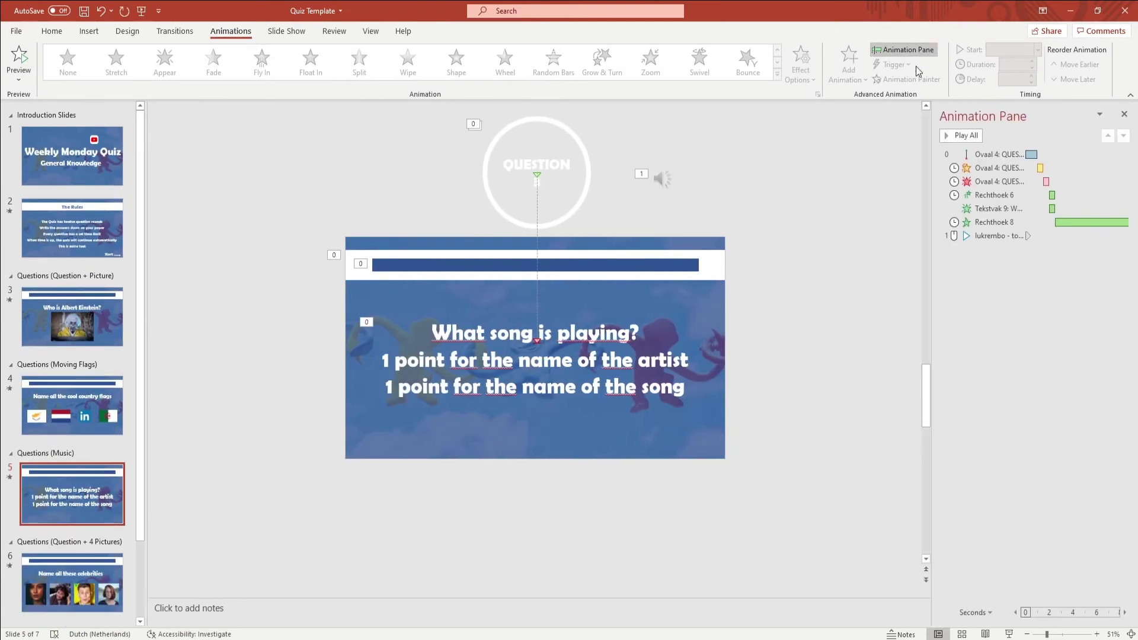
right_click(993, 236)
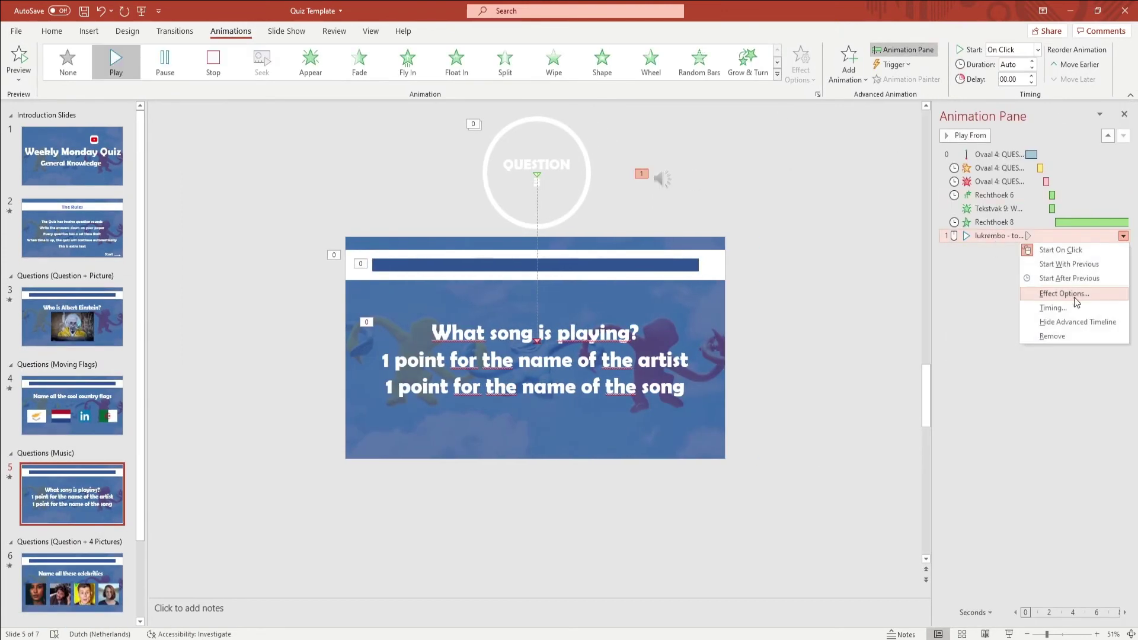
left_click(1089, 264)
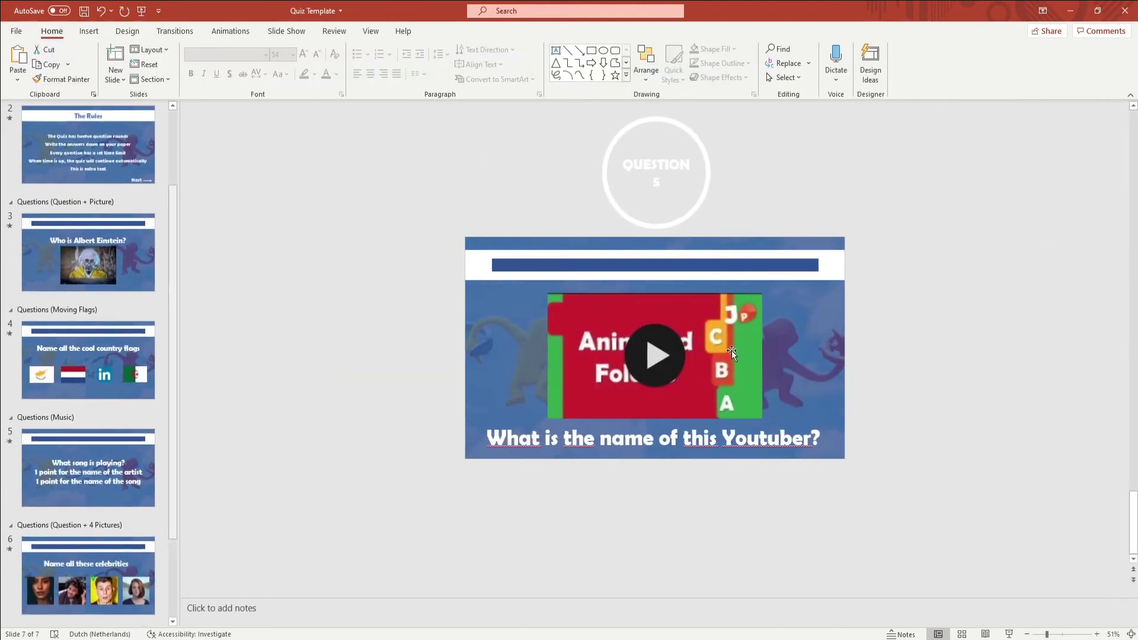
- Replace slide 7's old video with an online YouTube video from a pasted link
left_click(714, 330)
key("Delete")
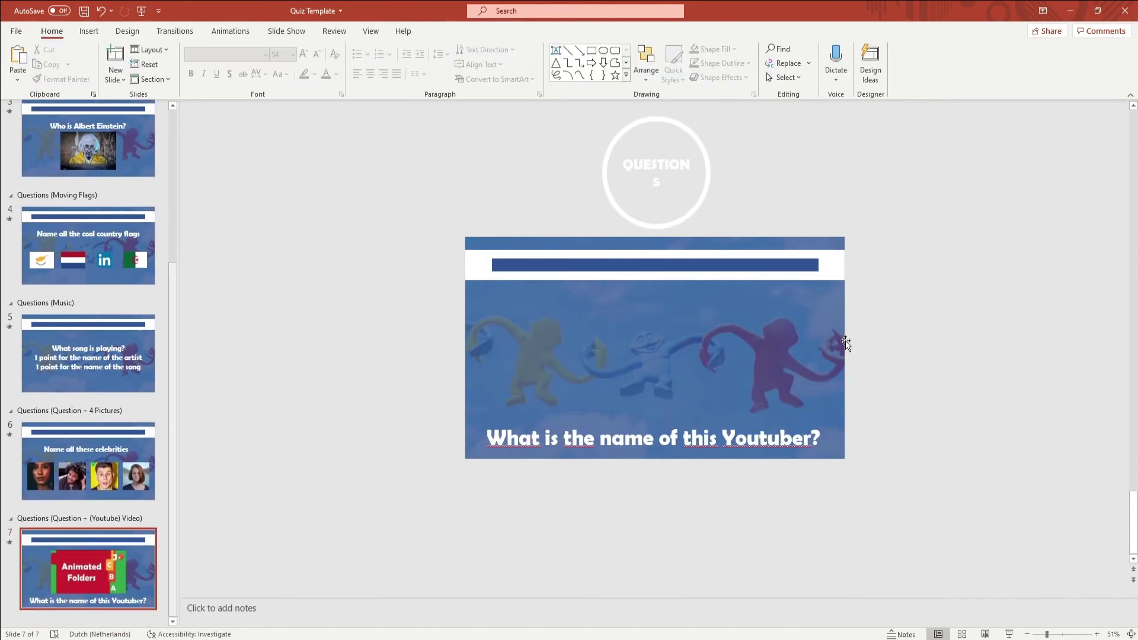
left_click(88, 31)
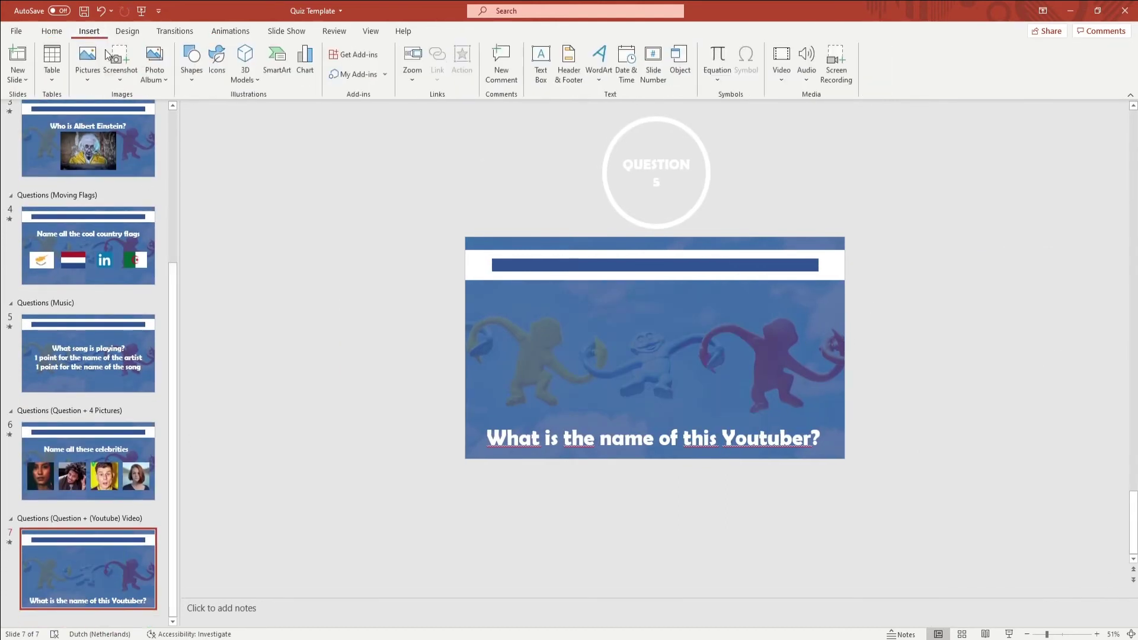
left_click(780, 82)
left_click(806, 97)
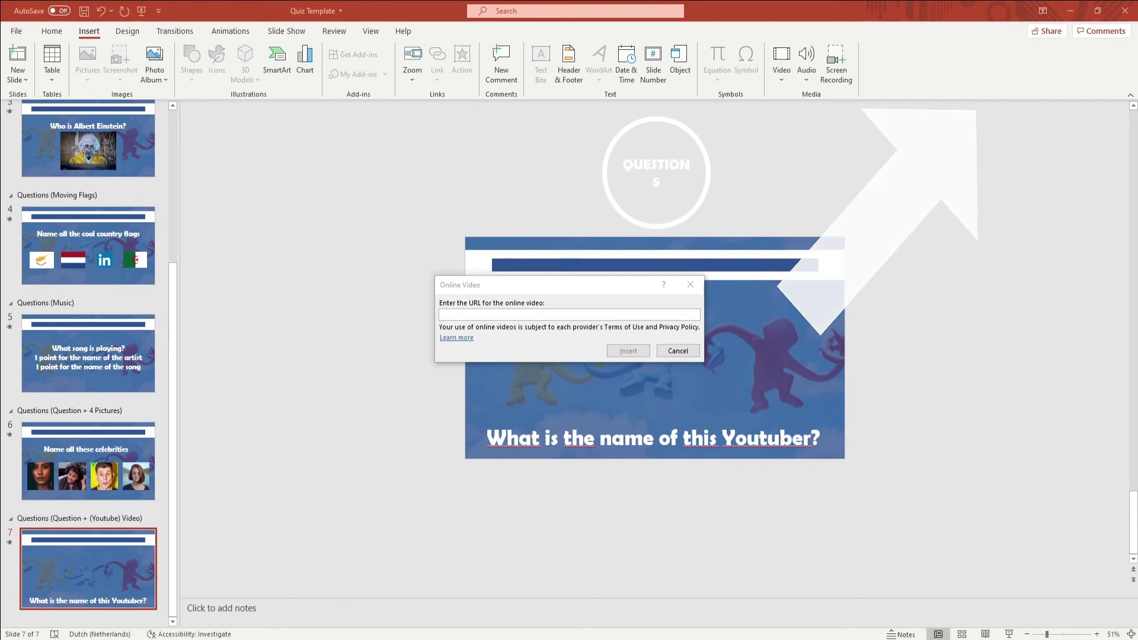
type("https://youtu.be/AfrtzN5fQ_4")
left_click(629, 351)
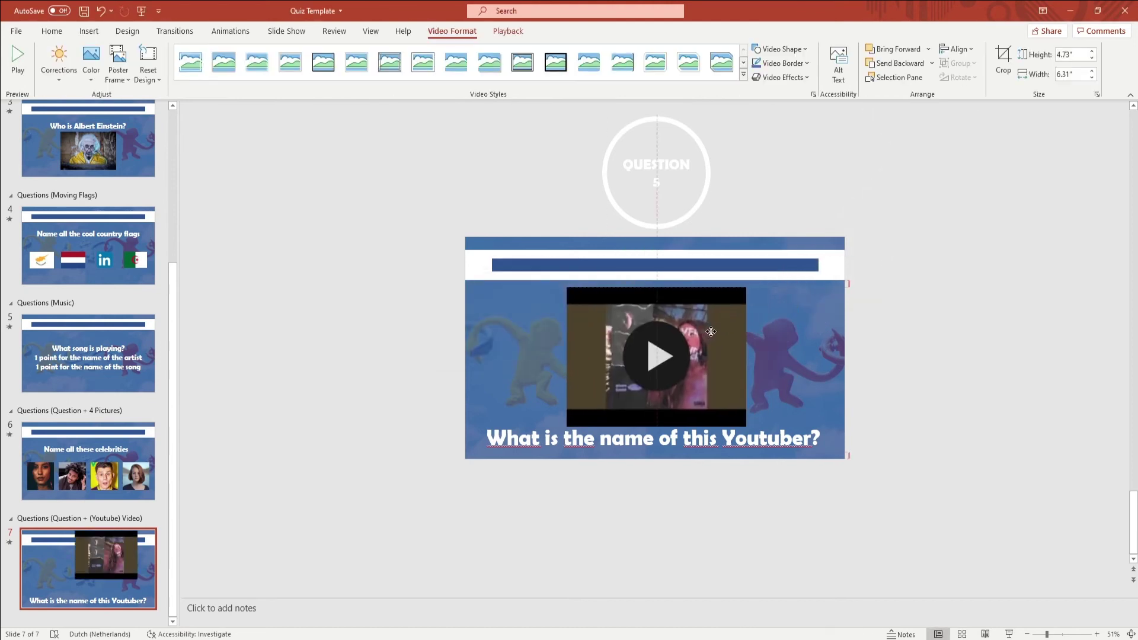
- Reselect the embedded YouTube video on the Youtuber slide and add the Appear entrance effect
left_click(899, 368)
left_click(691, 337)
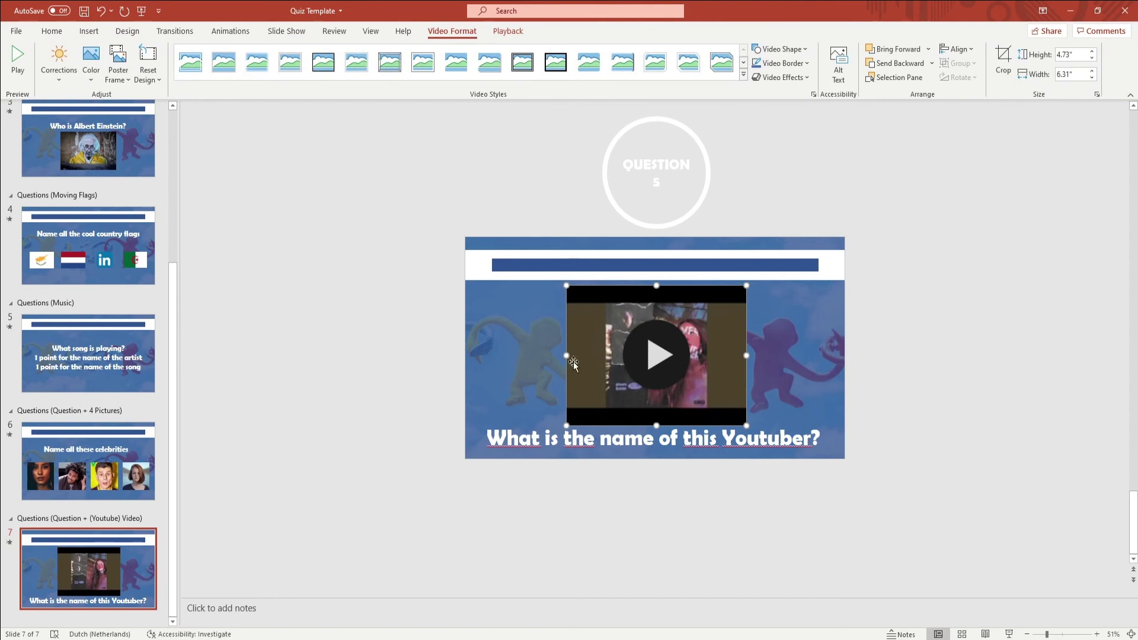
left_click(222, 33)
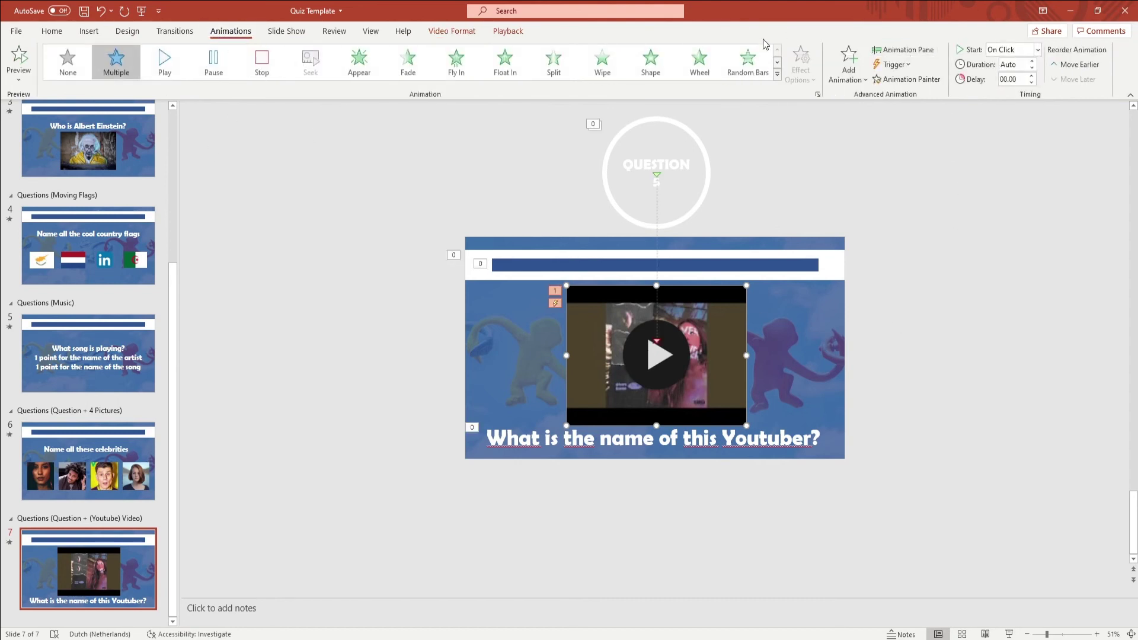
left_click(849, 67)
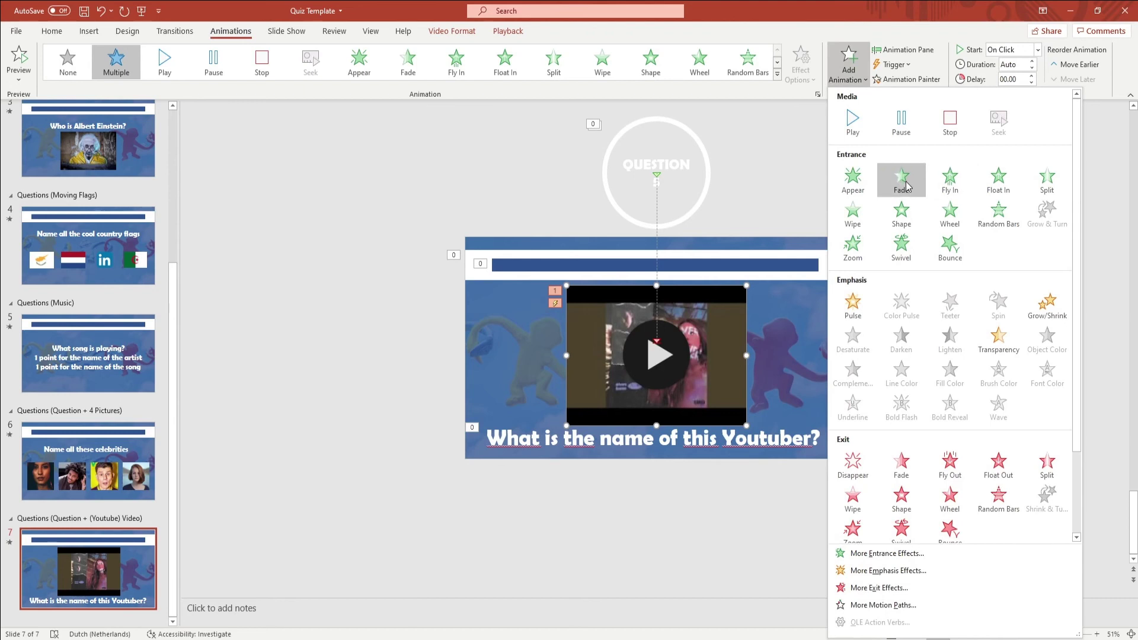
left_click(852, 176)
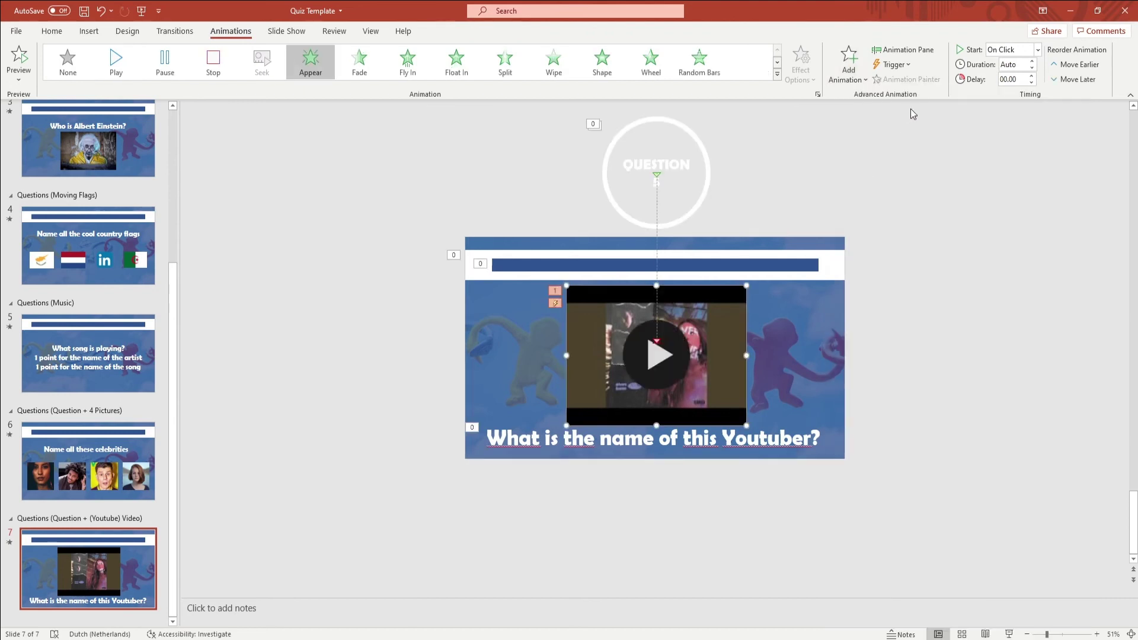
- Set the Online Media 5 Appear and Play animations to Start With Previous
left_click(925, 50)
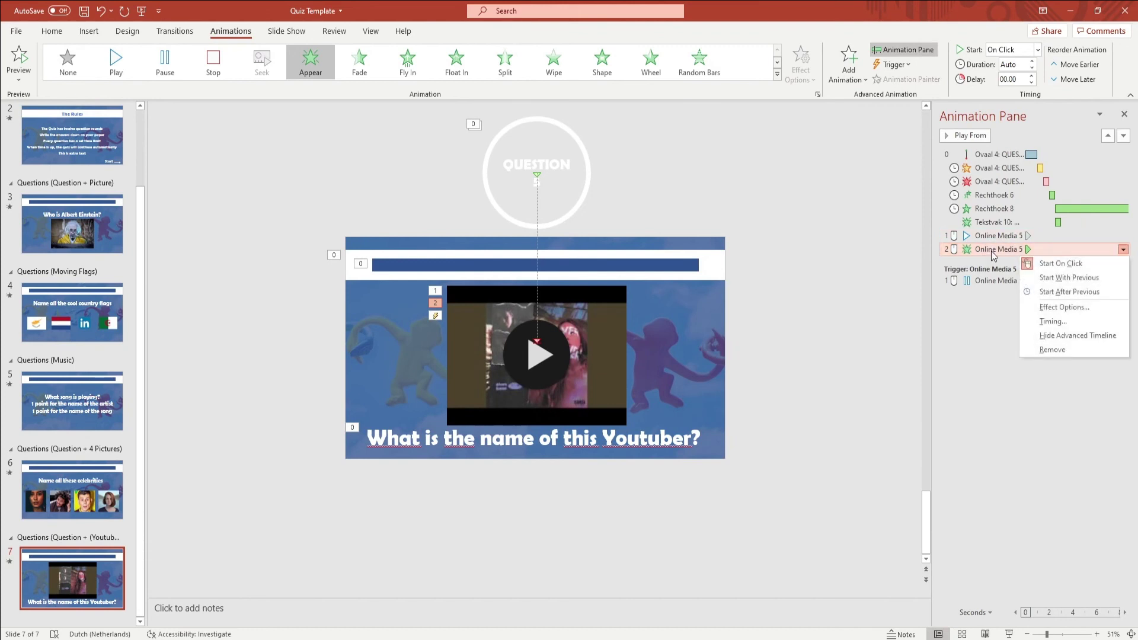
left_click(1068, 278)
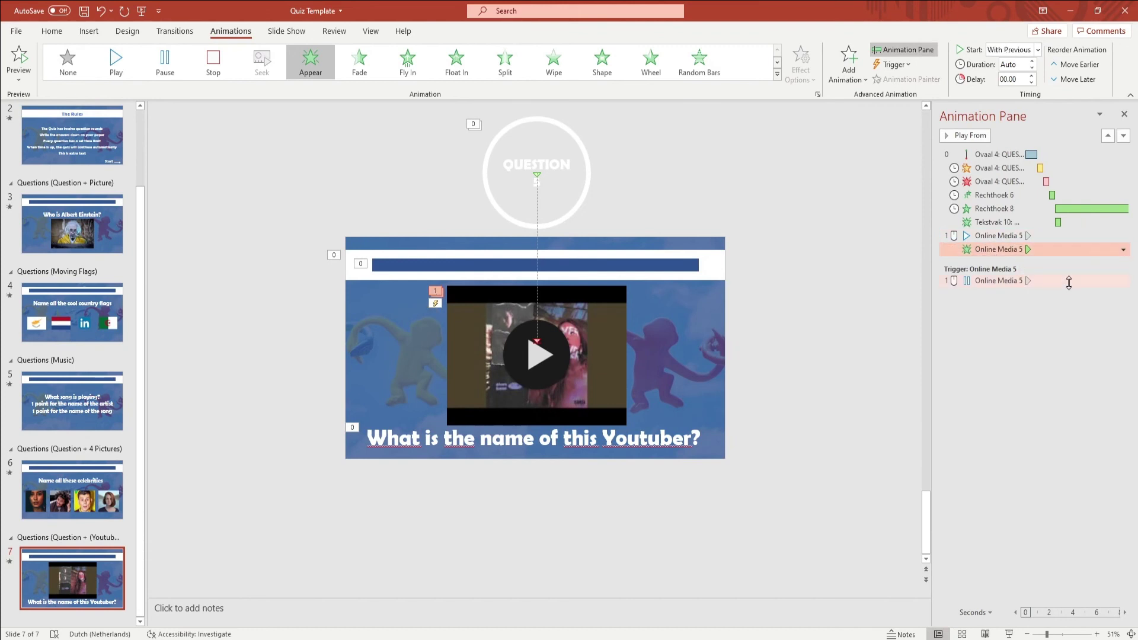
right_click(997, 238)
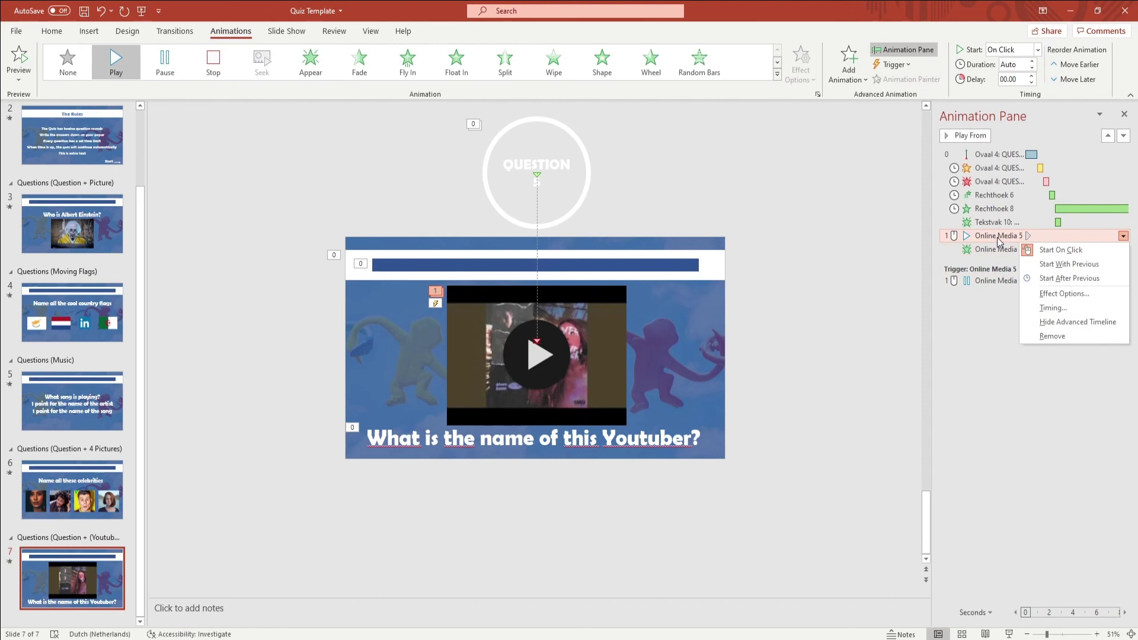
left_click(1076, 268)
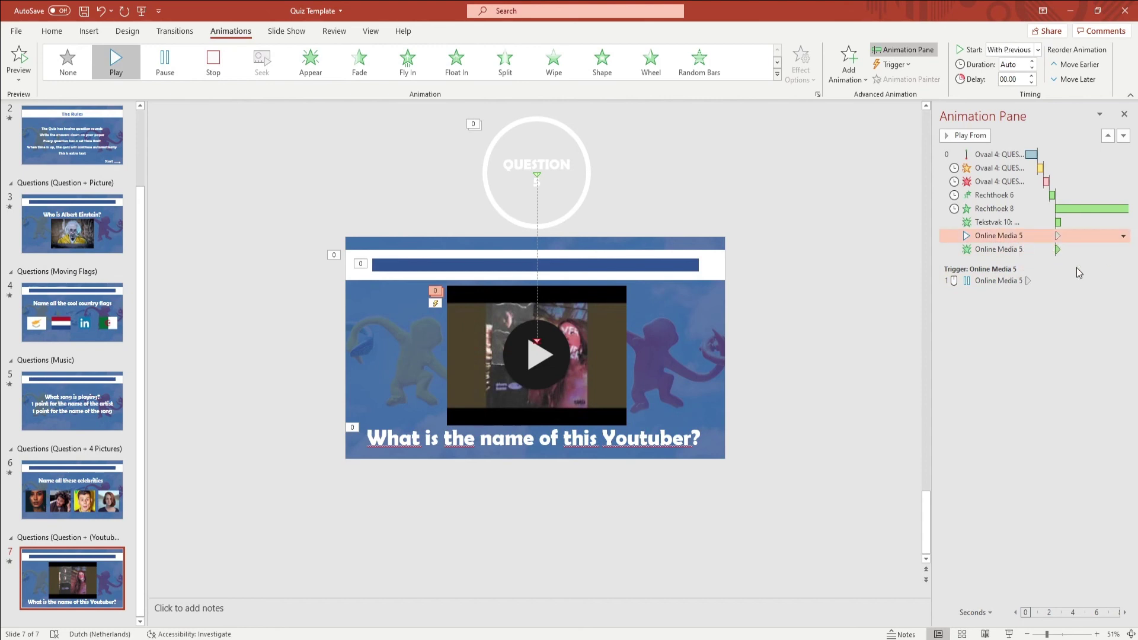